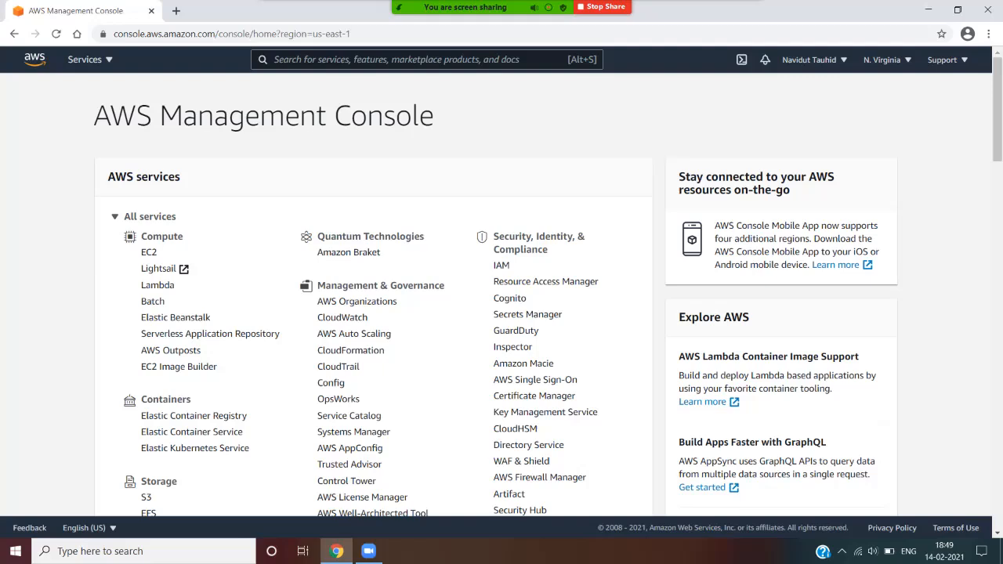
Examine the list of all AWS services, especially the Customer Engagement group containing Amazon Connect
{"action": "scroll", "coordinate": [502, 295], "scroll_direction": "down", "scroll_amount": 6}
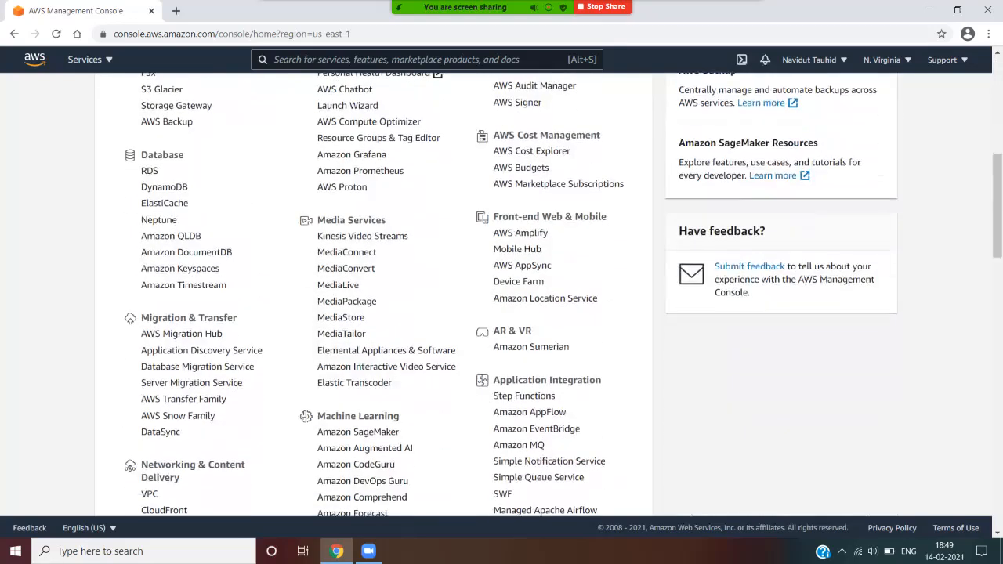
{"action": "scroll", "coordinate": [501, 295], "scroll_direction": "down", "scroll_amount": 1}
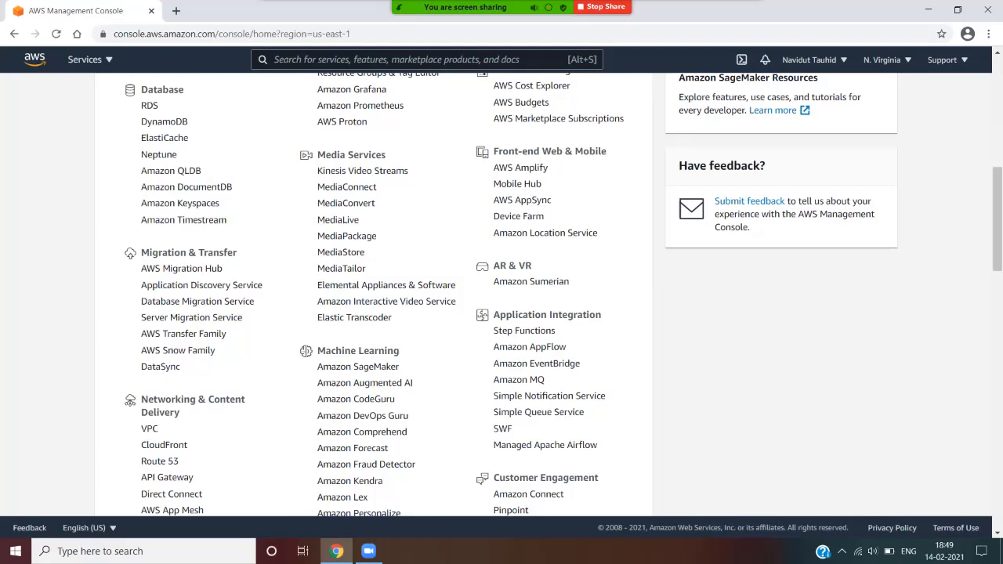
{"action": "scroll", "coordinate": [501, 295], "scroll_direction": "down", "scroll_amount": 3}
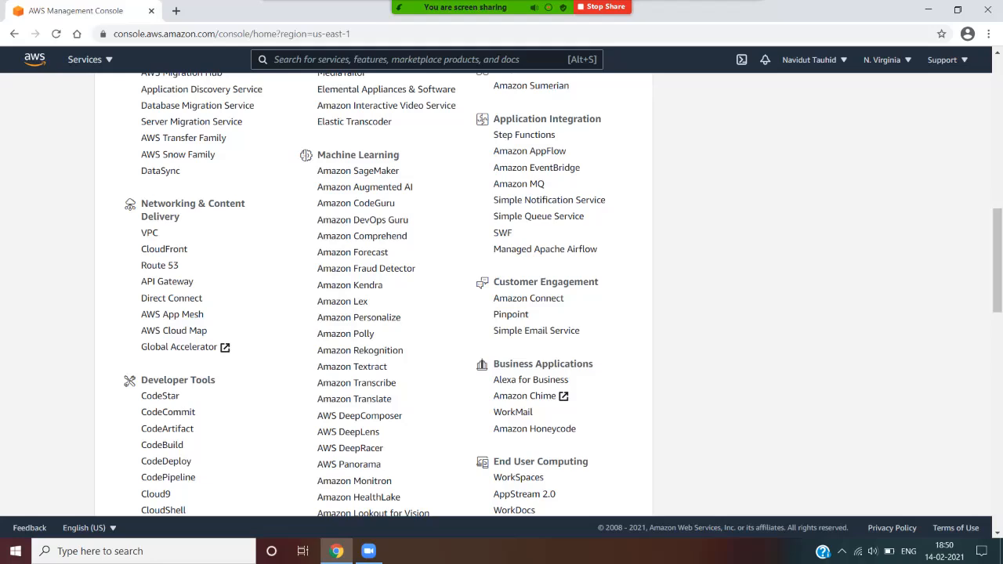
{"action": "scroll", "coordinate": [348, 253], "scroll_direction": "up", "scroll_amount": 9}
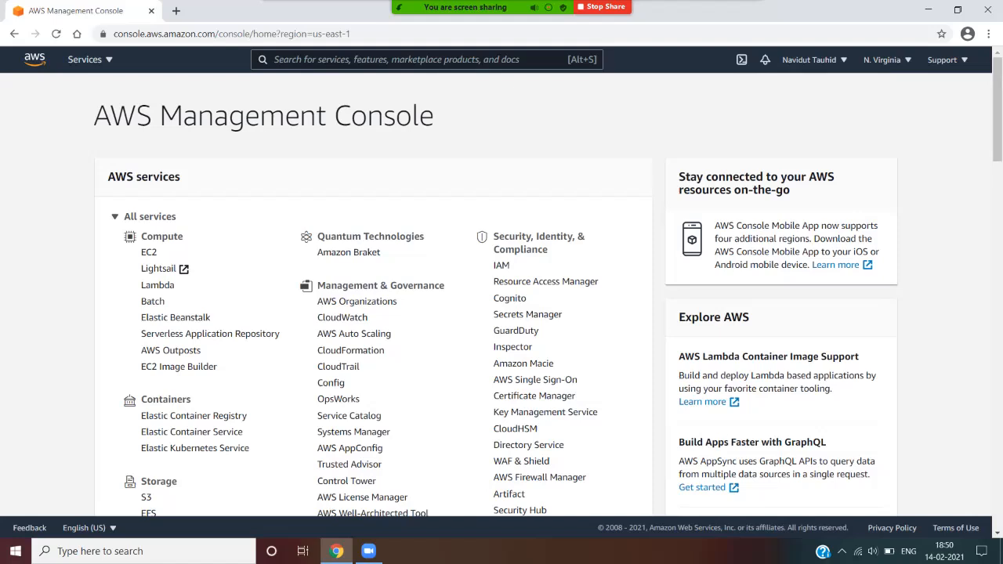
{"action": "left_click_drag", "start_coordinate": [141, 177], "coordinate": [181, 177]}
{"action": "scroll", "coordinate": [515, 240], "scroll_direction": "down", "scroll_amount": 6}
{"action": "scroll", "coordinate": [518, 240], "scroll_direction": "down", "scroll_amount": 3}
{"action": "scroll", "coordinate": [548, 264], "scroll_direction": "down", "scroll_amount": 1}
{"action": "left_click_drag", "start_coordinate": [580, 330], "coordinate": [505, 282]}
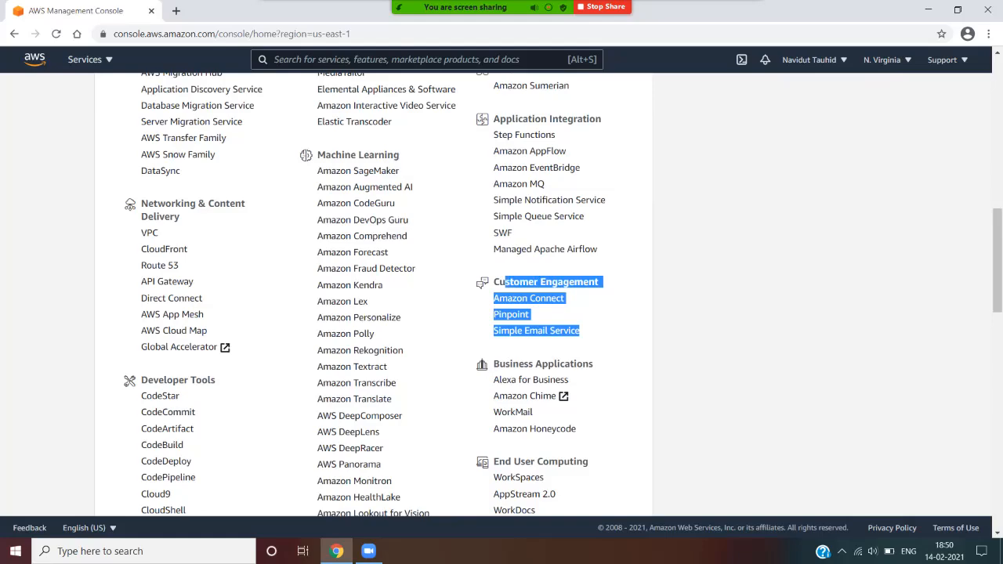
{"action": "scroll", "coordinate": [501, 295], "scroll_direction": "up", "scroll_amount": 6}
{"action": "scroll", "coordinate": [502, 294], "scroll_direction": "down", "scroll_amount": 5}
{"action": "scroll", "coordinate": [501, 295], "scroll_direction": "down", "scroll_amount": 1}
{"action": "scroll", "coordinate": [528, 298], "scroll_direction": "down", "scroll_amount": 1}
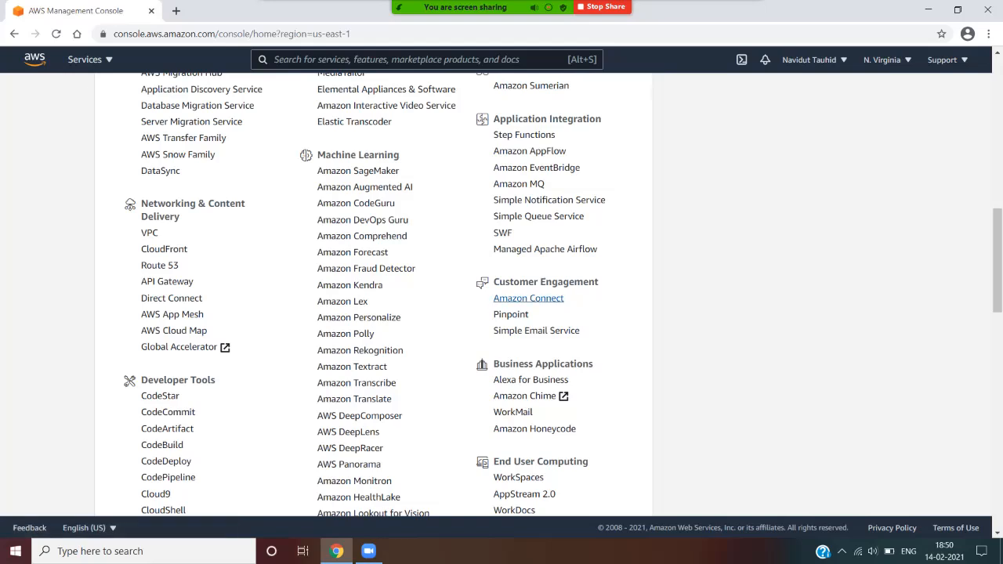
{"action": "left_click_drag", "start_coordinate": [480, 281], "coordinate": [583, 332]}
{"action": "left_click", "coordinate": [599, 314]}
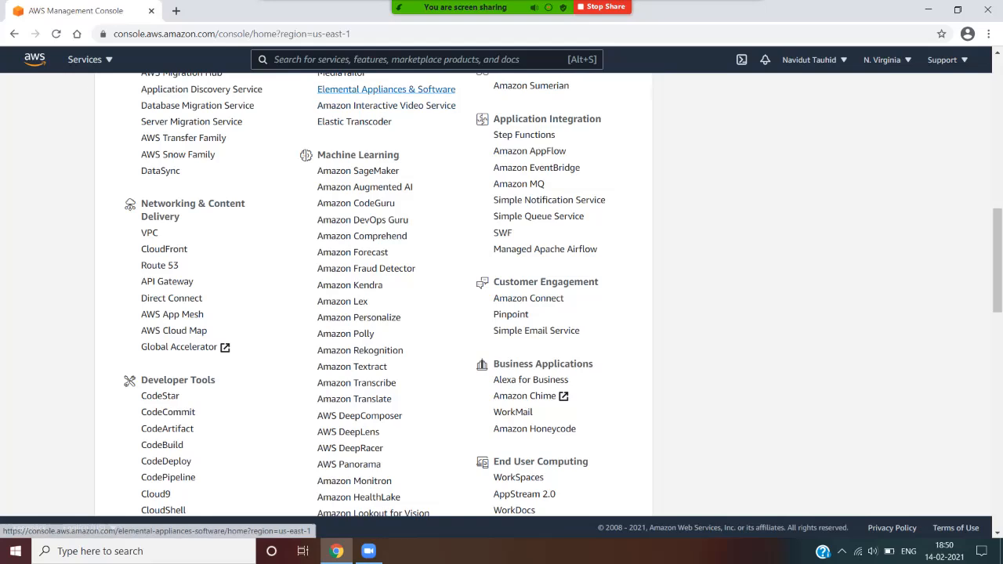
Search the AWS console for "amazon connect" and open the Amazon Connect service
{"action": "key", "text": "alt+s"}
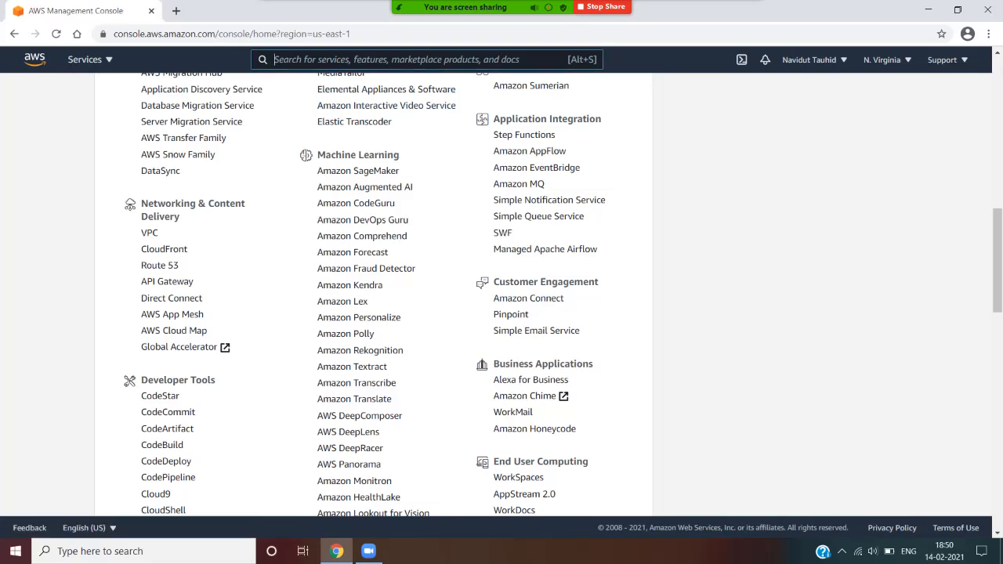
{"action": "type", "text": "amazon connect"}
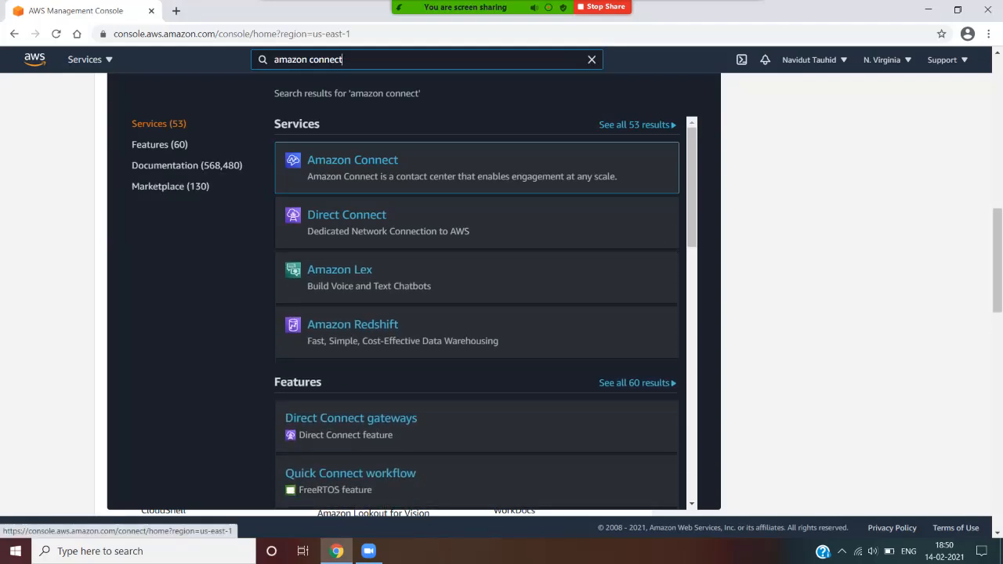
{"action": "key", "text": "Return"}
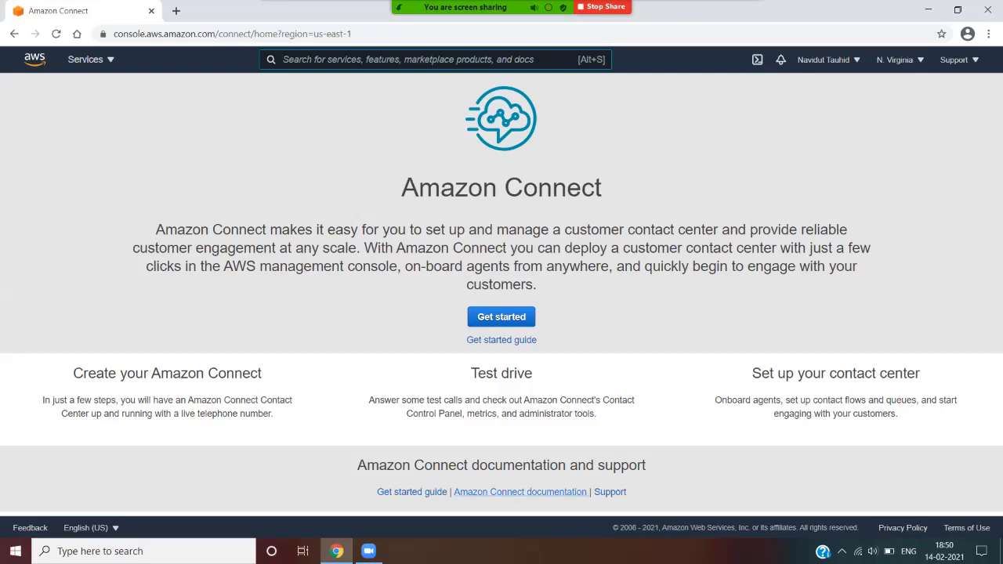
Open the Amazon Connect get started guide and documentation, and look through the contact center setup steps and the available references
{"action": "left_click", "coordinate": [412, 492]}
{"action": "left_click", "coordinate": [520, 492]}
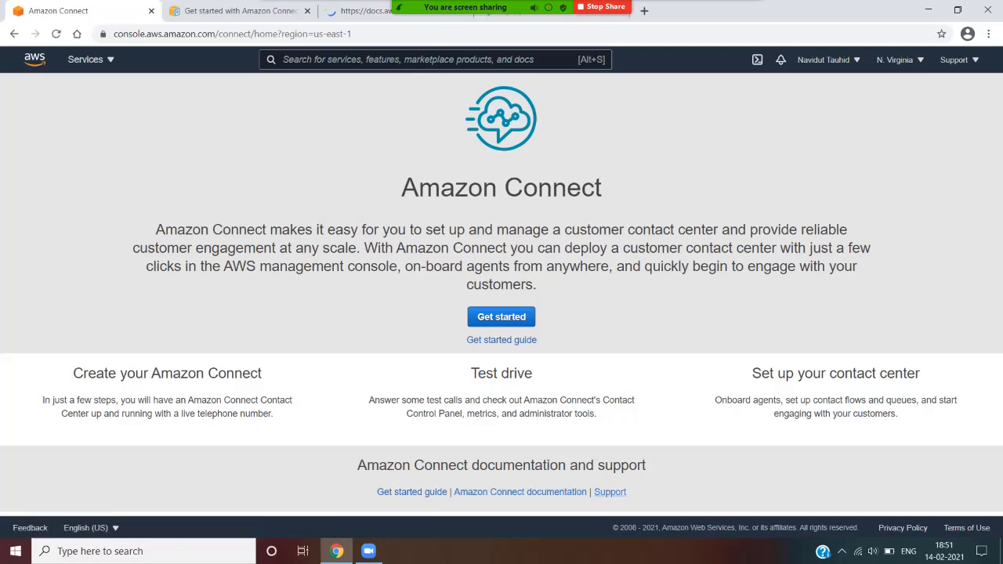
{"action": "left_click", "coordinate": [239, 11]}
{"action": "scroll", "coordinate": [531, 323], "scroll_direction": "down", "scroll_amount": 1}
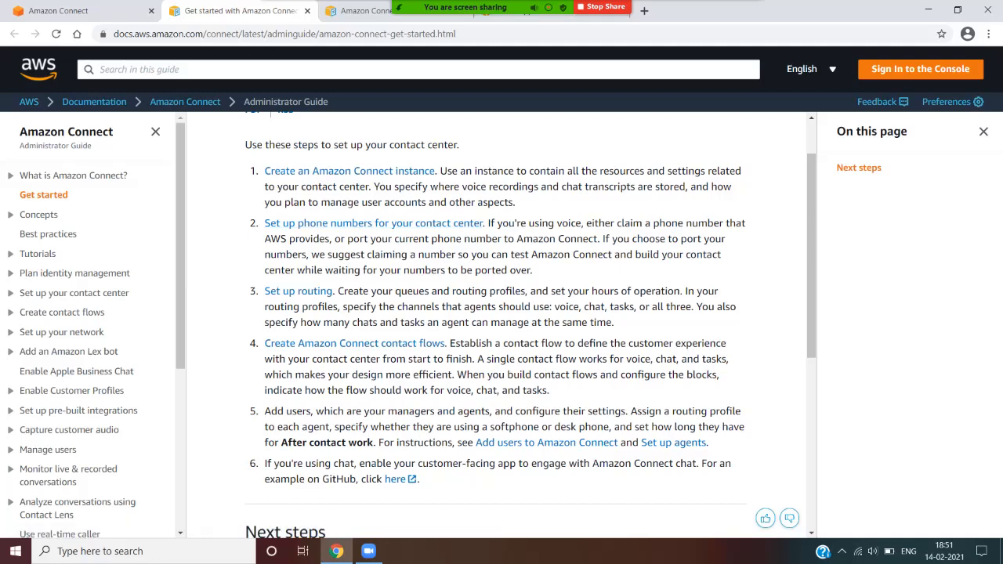
{"action": "scroll", "coordinate": [530, 324], "scroll_direction": "down", "scroll_amount": 5}
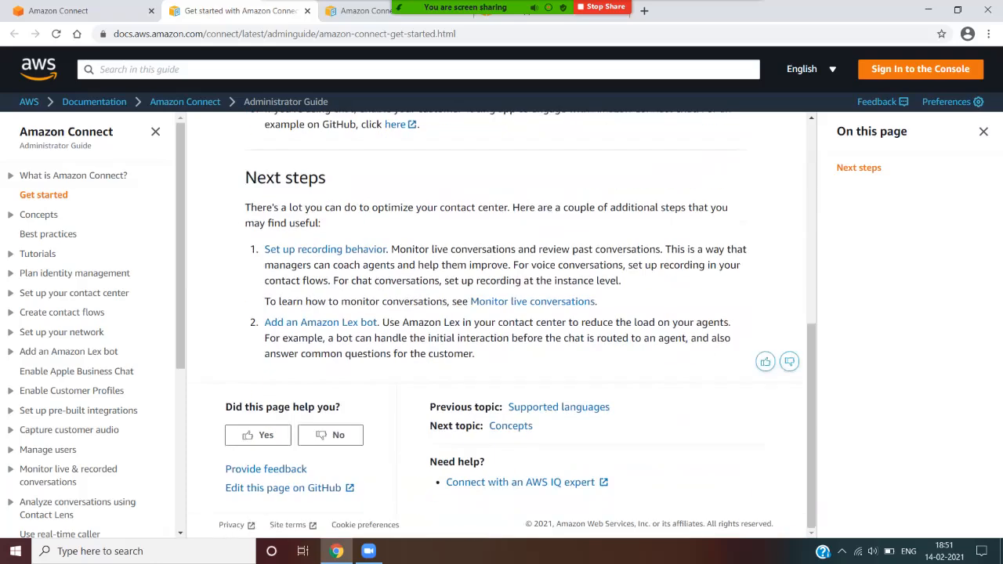
{"action": "scroll", "coordinate": [498, 324], "scroll_direction": "up", "scroll_amount": 6}
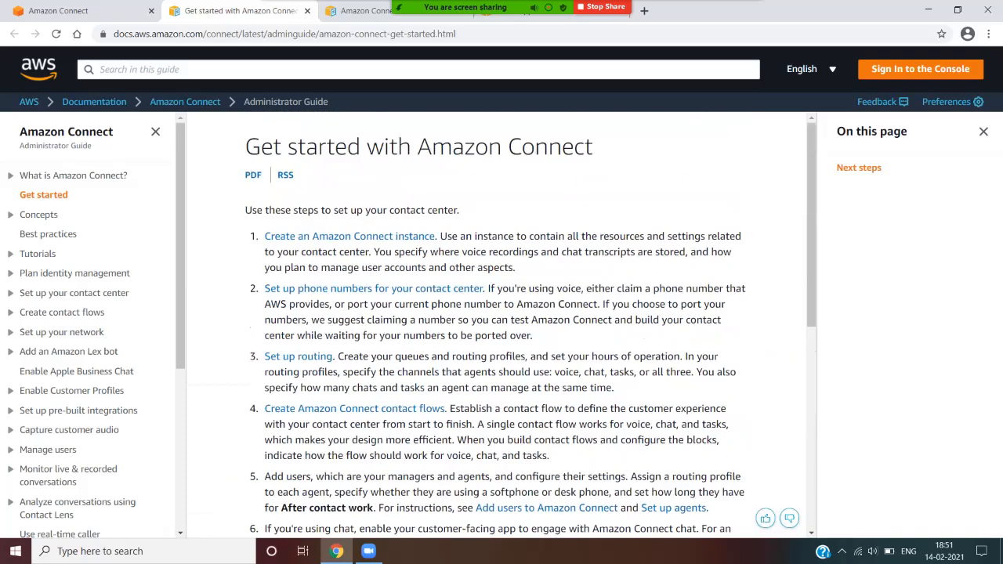
{"action": "left_click", "coordinate": [362, 11]}
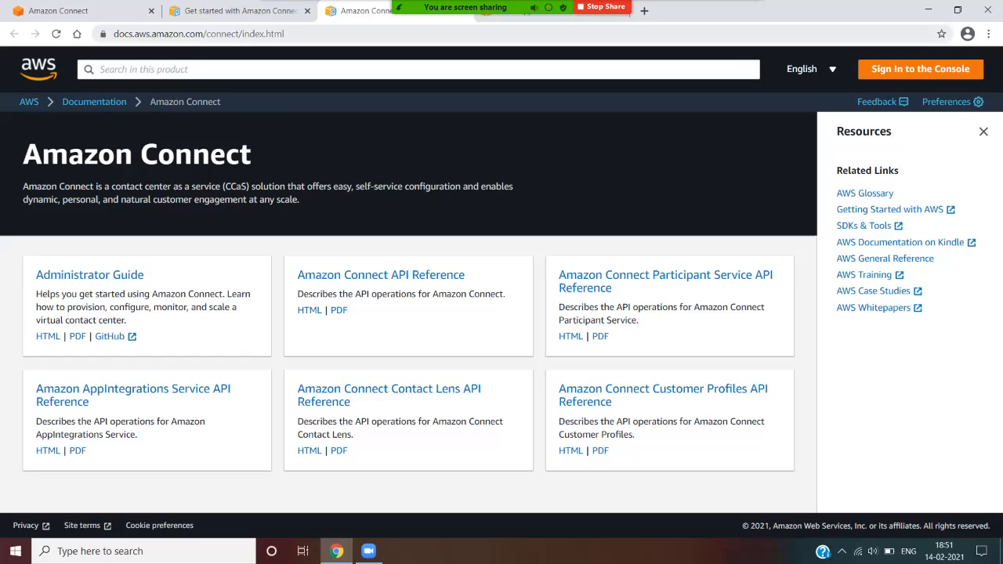
Start the Amazon Connect resource configuration from the service's home page and enter the instance's name in the access URL
{"action": "left_click", "coordinate": [82, 11]}
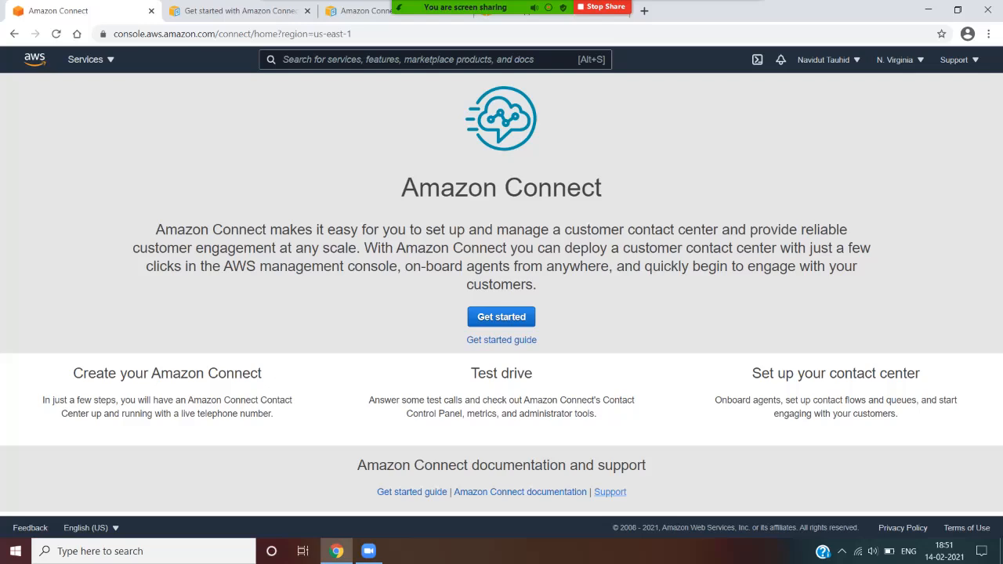
{"action": "left_click", "coordinate": [501, 316]}
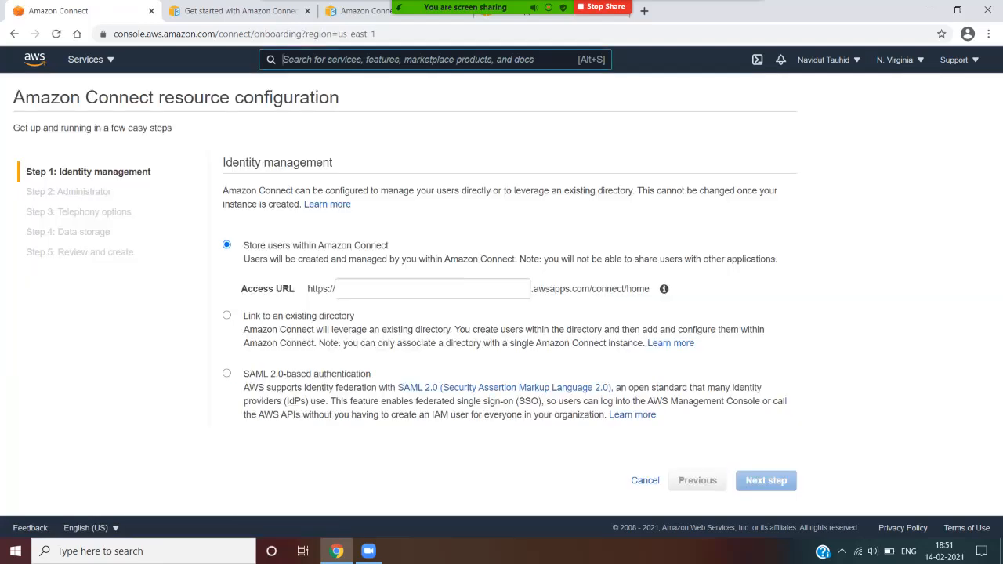
{"action": "left_click", "coordinate": [433, 289]}
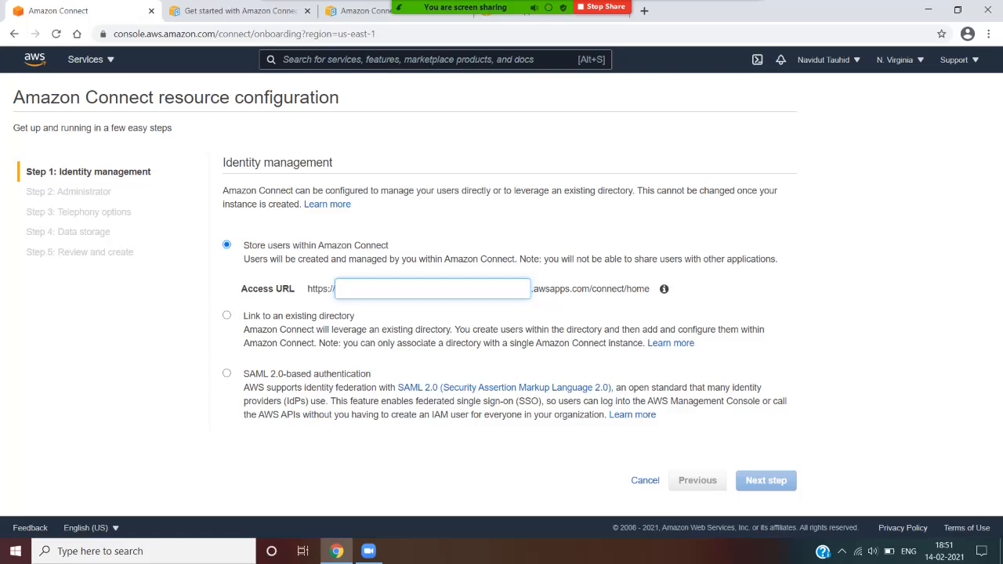
{"action": "type", "text": "ntauhid"}
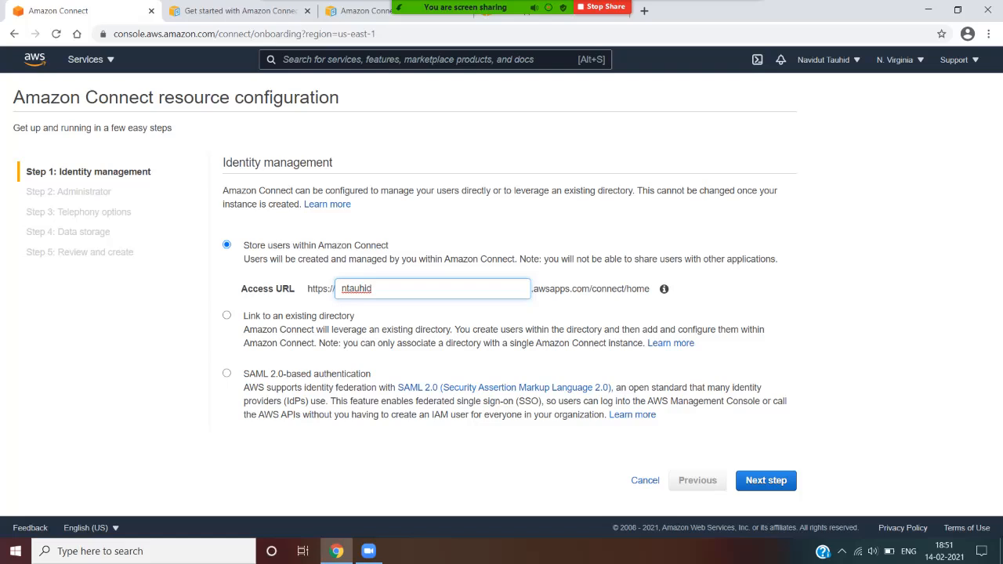
Review the access URL and the description of storing users within Amazon Connect
{"action": "left_click_drag", "start_coordinate": [531, 288], "coordinate": [652, 288]}
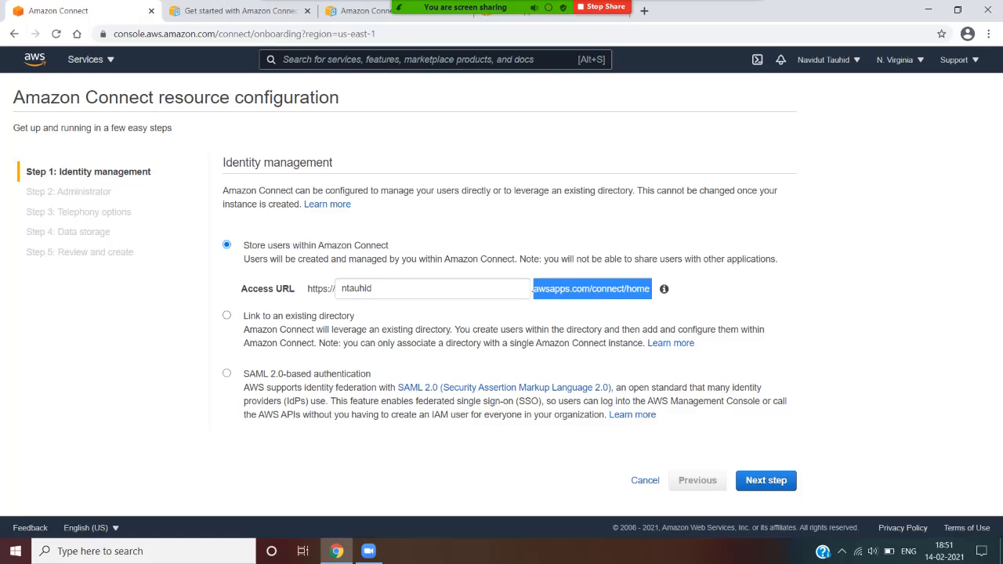
{"action": "left_click", "coordinate": [651, 289]}
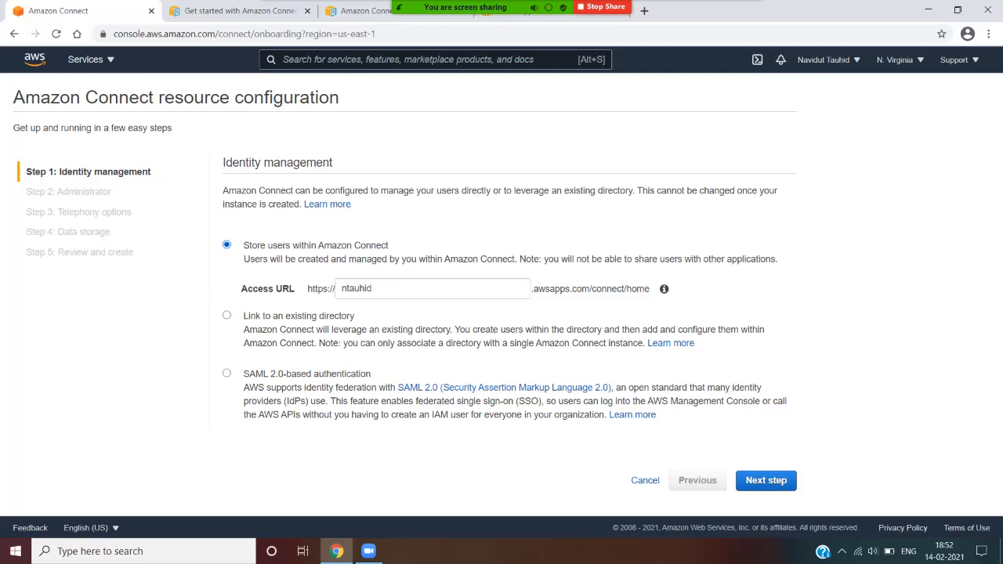
{"action": "left_click_drag", "start_coordinate": [429, 259], "coordinate": [513, 258]}
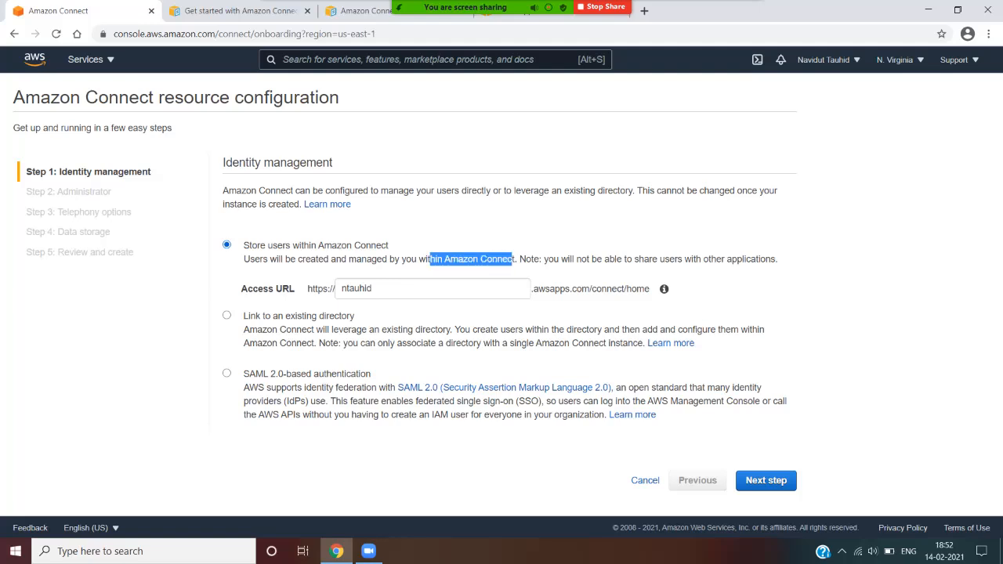
{"action": "left_click_drag", "start_coordinate": [771, 259], "coordinate": [249, 245]}
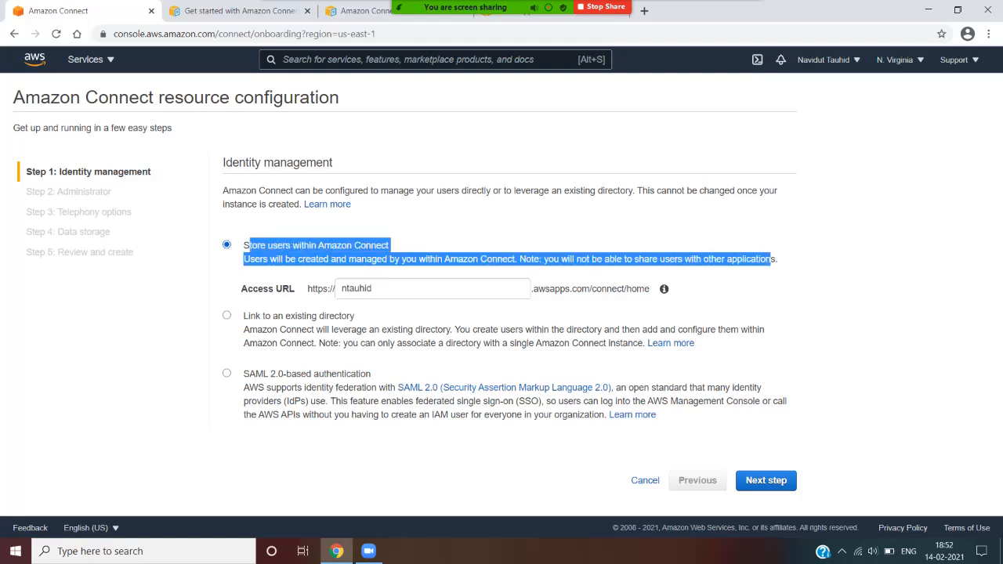
{"action": "left_click", "coordinate": [251, 246]}
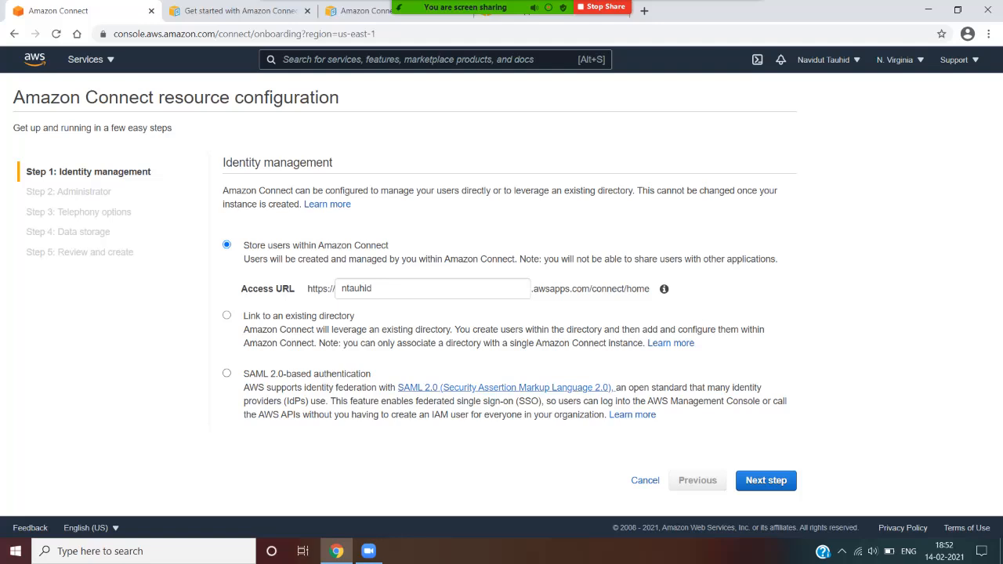
{"action": "double_click", "coordinate": [400, 290]}
{"action": "left_click", "coordinate": [400, 289]}
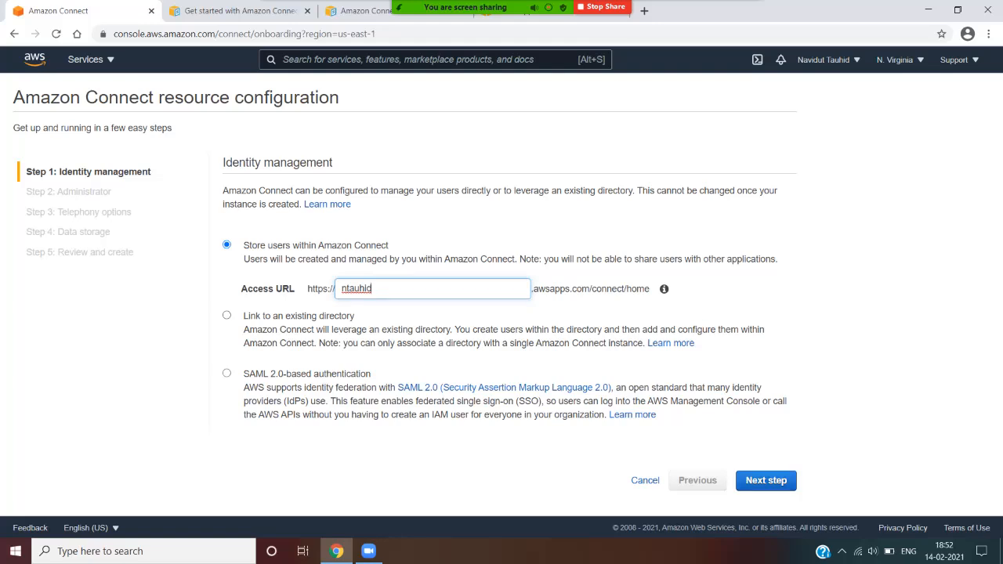
{"action": "key", "text": "ctrl+a"}
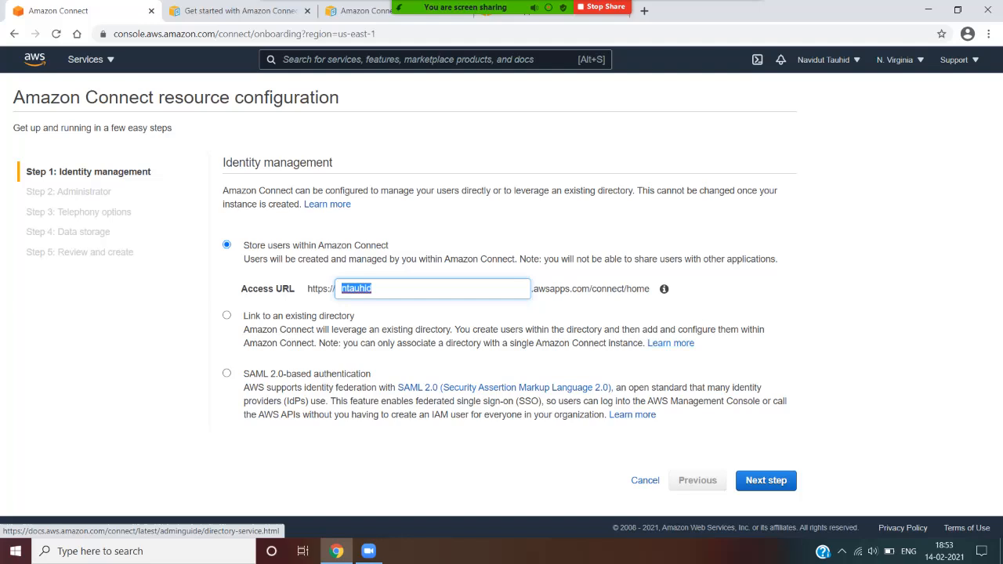
Accept the identity settings, skip creating an administrator, and continue with incoming and outbound calls both enabled
{"action": "left_click", "coordinate": [766, 480]}
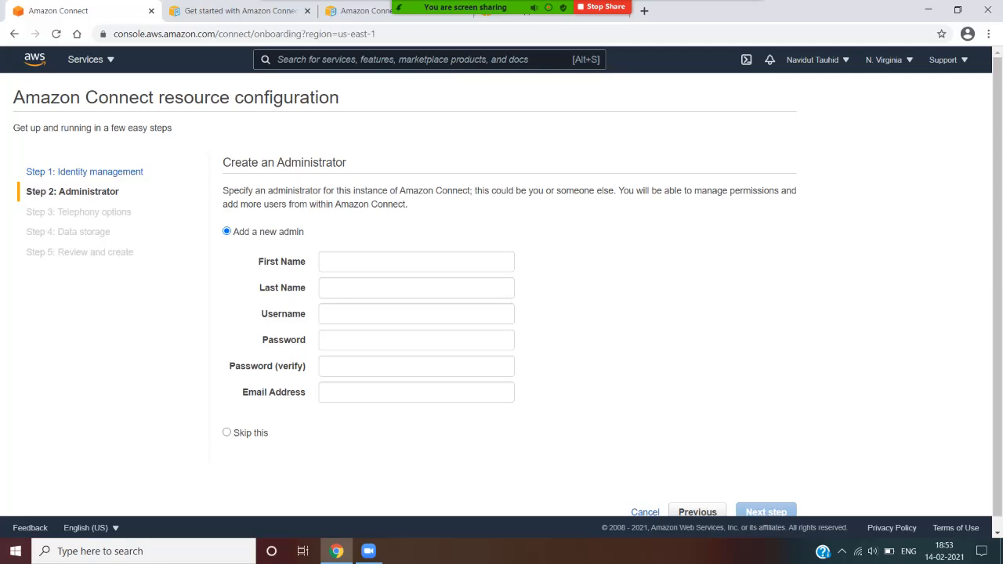
{"action": "scroll", "coordinate": [502, 293], "scroll_direction": "down", "scroll_amount": 1}
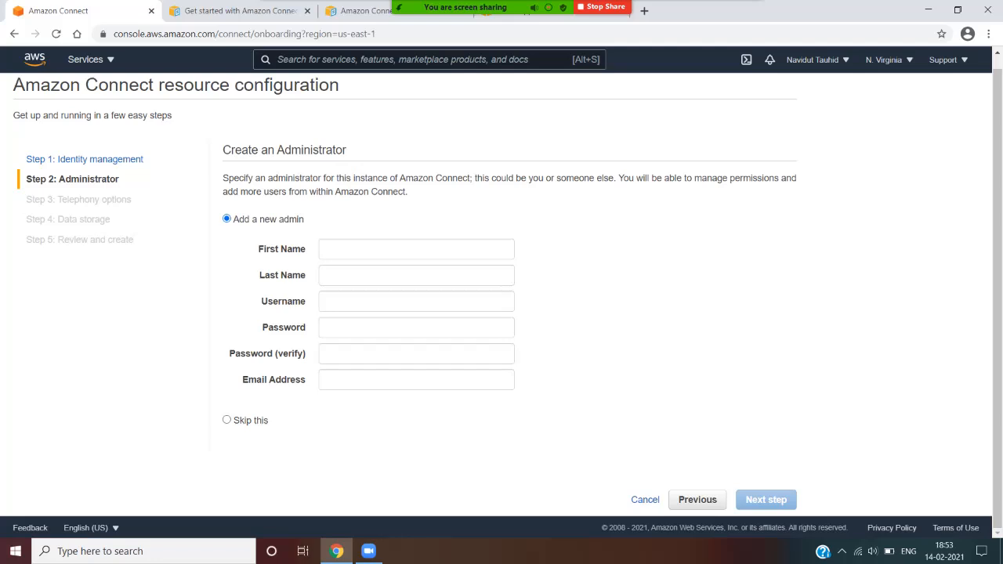
{"action": "left_click", "coordinate": [227, 420]}
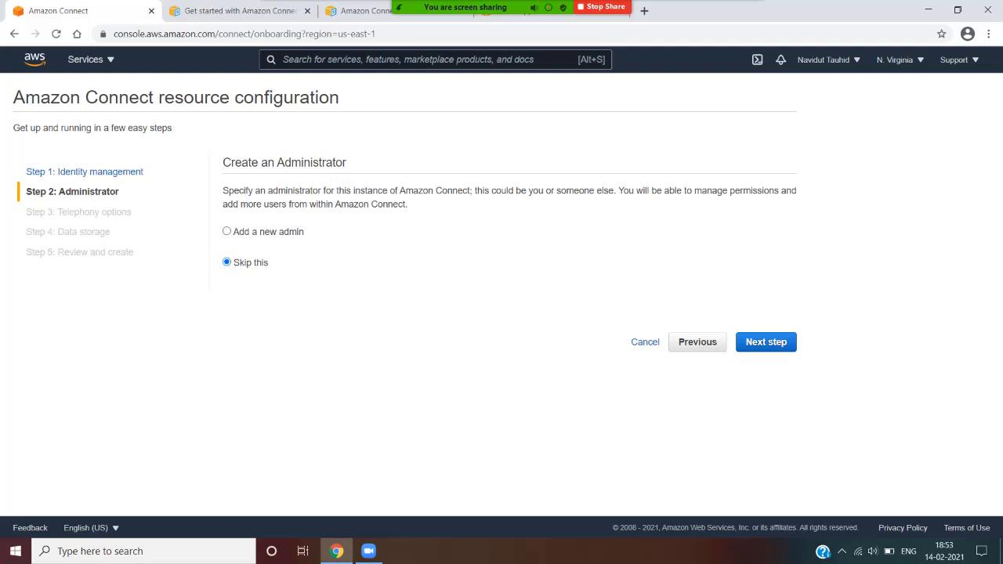
{"action": "left_click", "coordinate": [765, 342]}
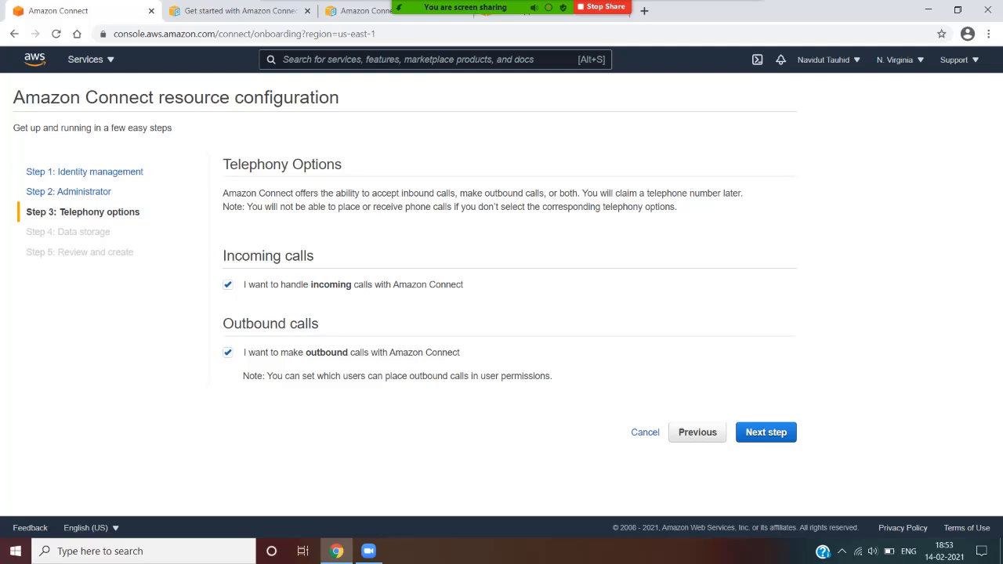
{"action": "left_click", "coordinate": [766, 432]}
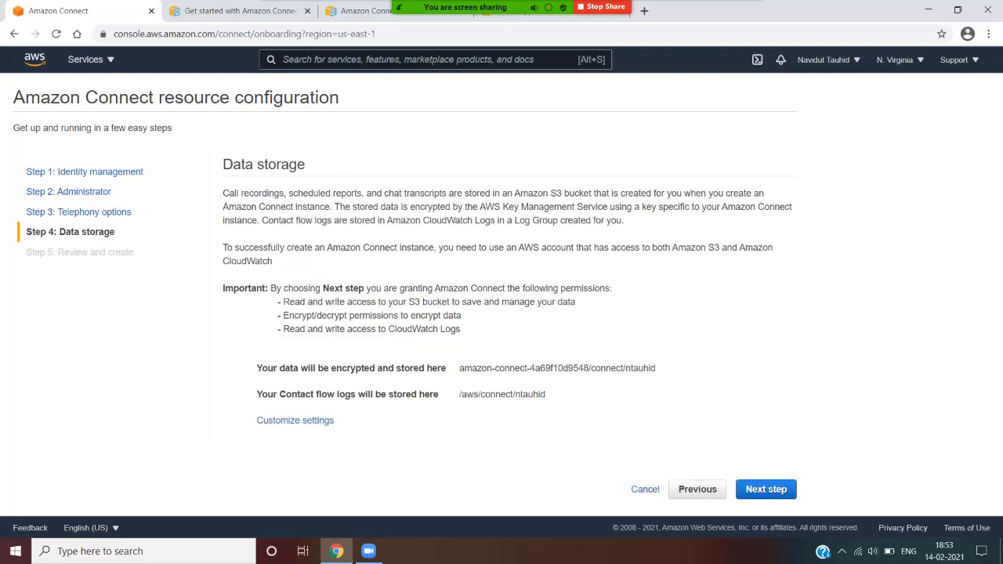
Show the customizable data storage settings and review the locations for call recordings, chat transcripts, exported reports, attachments and contact flow logs
{"action": "left_click", "coordinate": [295, 420]}
{"action": "scroll", "coordinate": [295, 420], "scroll_direction": "down", "scroll_amount": 3}
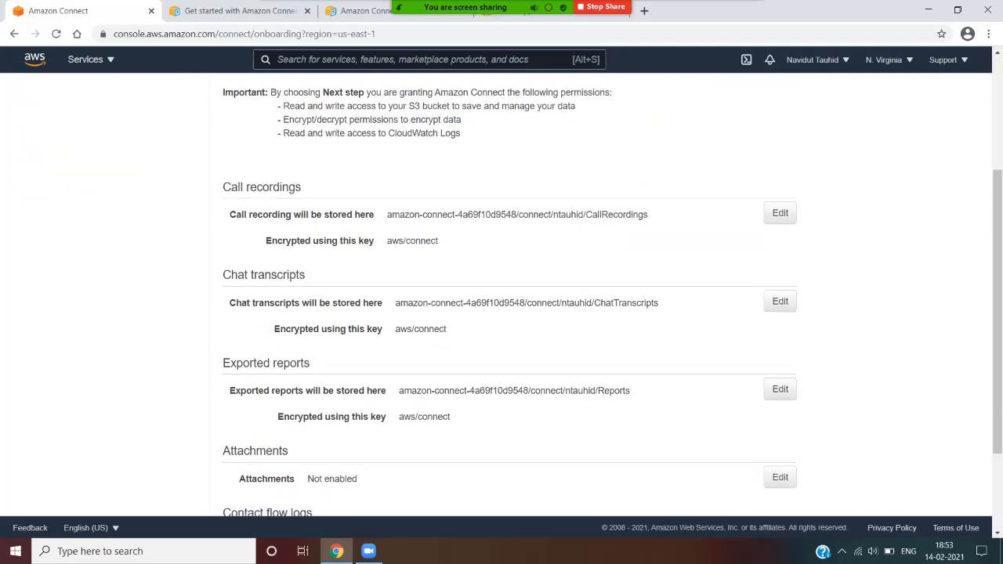
{"action": "scroll", "coordinate": [509, 294], "scroll_direction": "up", "scroll_amount": 3}
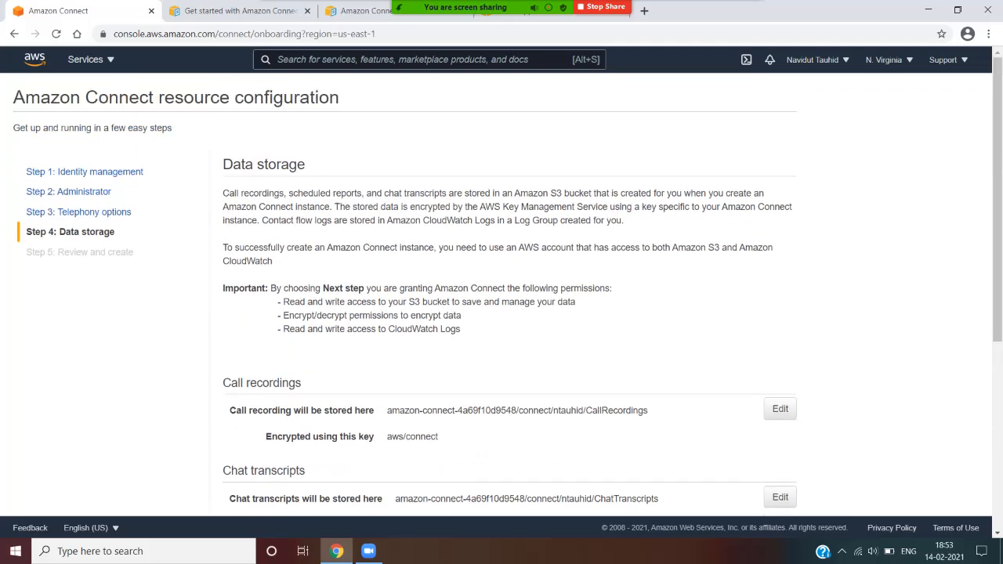
{"action": "scroll", "coordinate": [509, 294], "scroll_direction": "down", "scroll_amount": 1}
{"action": "scroll", "coordinate": [509, 294], "scroll_direction": "down", "scroll_amount": 2}
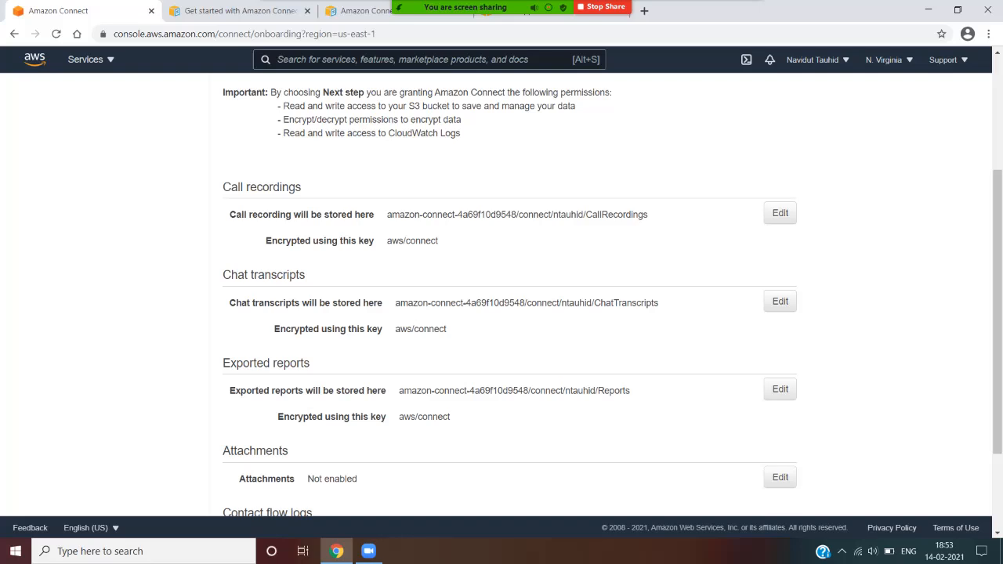
{"action": "scroll", "coordinate": [509, 294], "scroll_direction": "down", "scroll_amount": 2}
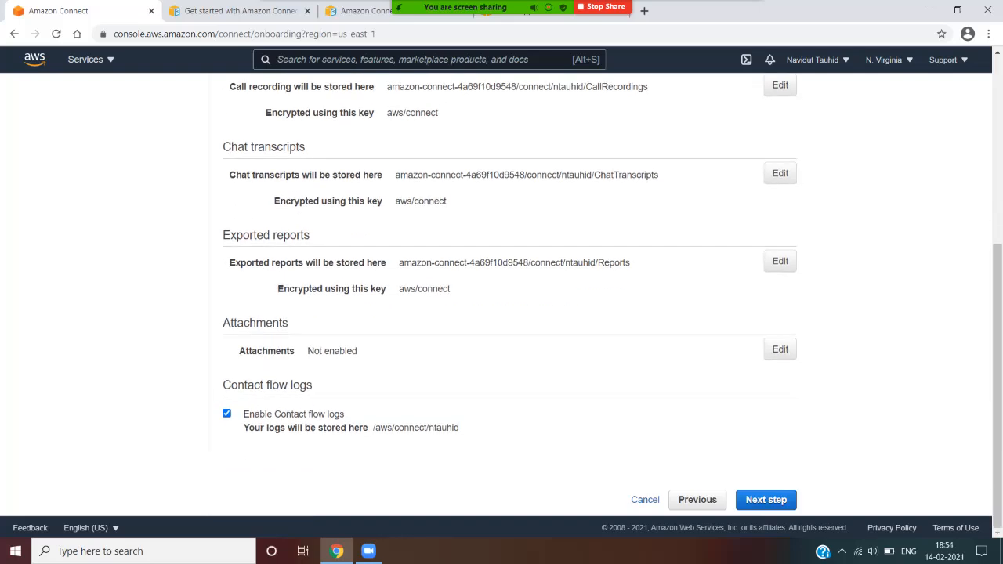
Name the new S3 bucket for call recordings "amazon-connect-" followed by the instance's name and save the setting
{"action": "scroll", "coordinate": [509, 294], "scroll_direction": "up", "scroll_amount": 2}
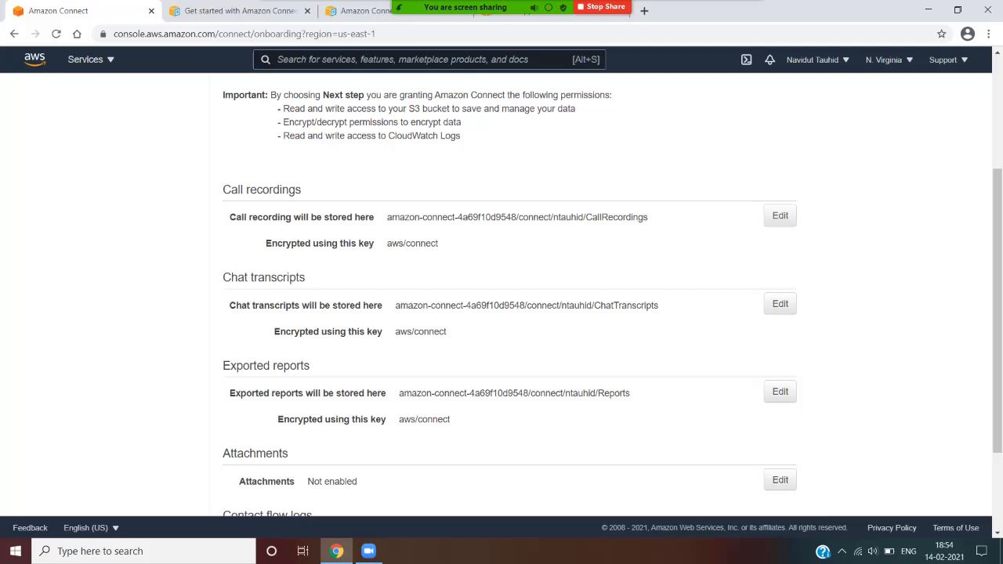
{"action": "scroll", "coordinate": [509, 294], "scroll_direction": "up", "scroll_amount": 3}
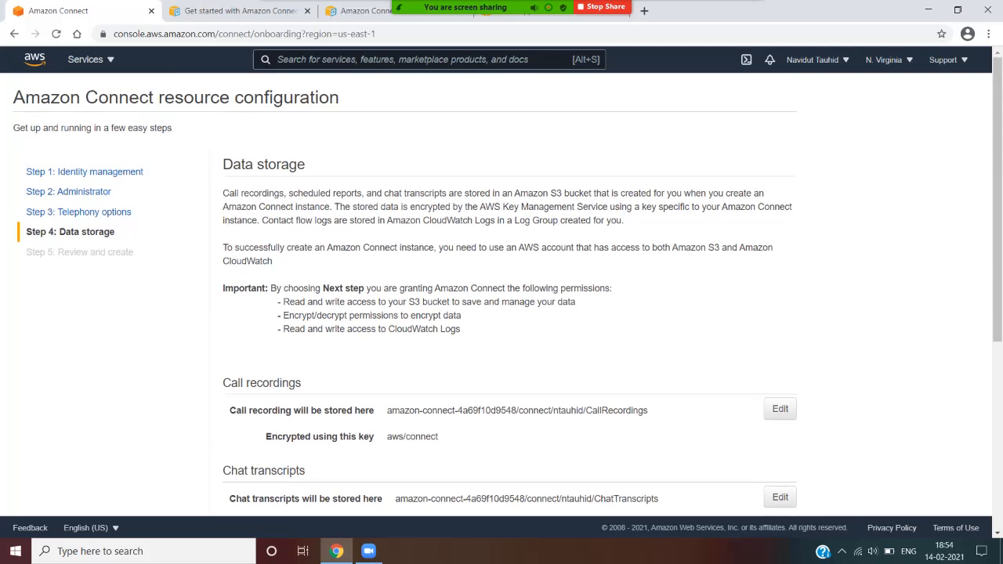
{"action": "scroll", "coordinate": [509, 294], "scroll_direction": "down", "scroll_amount": 1}
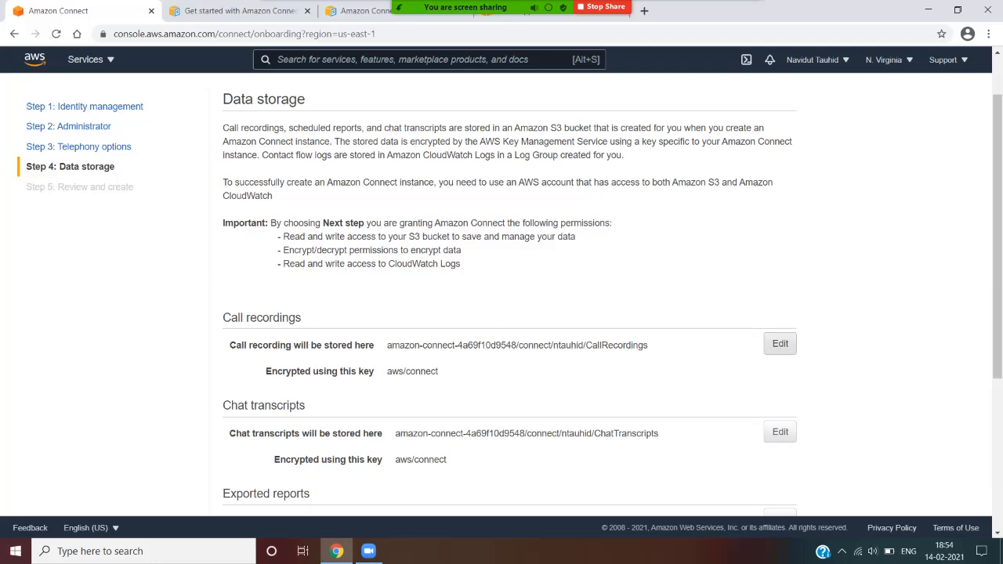
{"action": "left_click", "coordinate": [780, 343]}
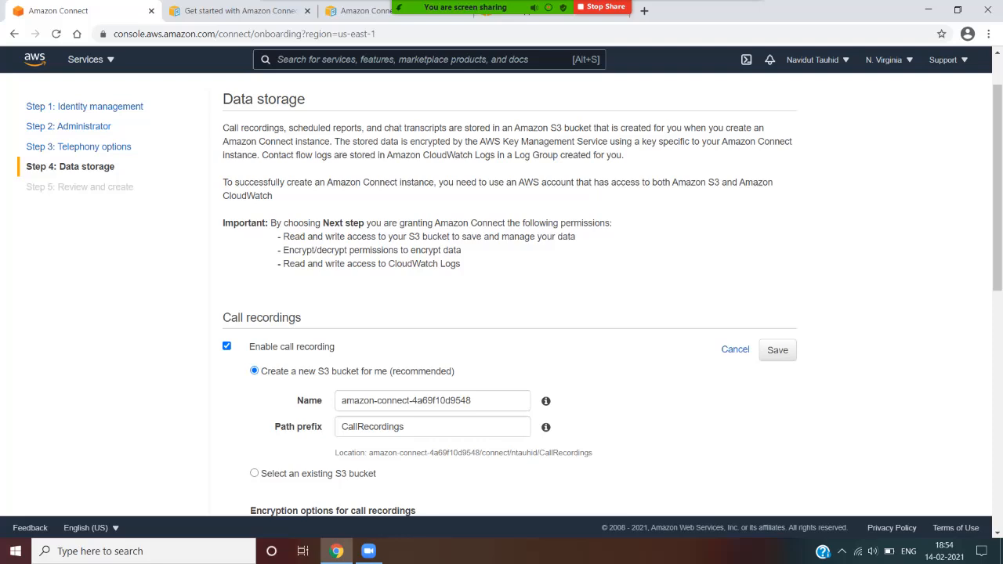
{"action": "scroll", "coordinate": [510, 294], "scroll_direction": "down", "scroll_amount": 1}
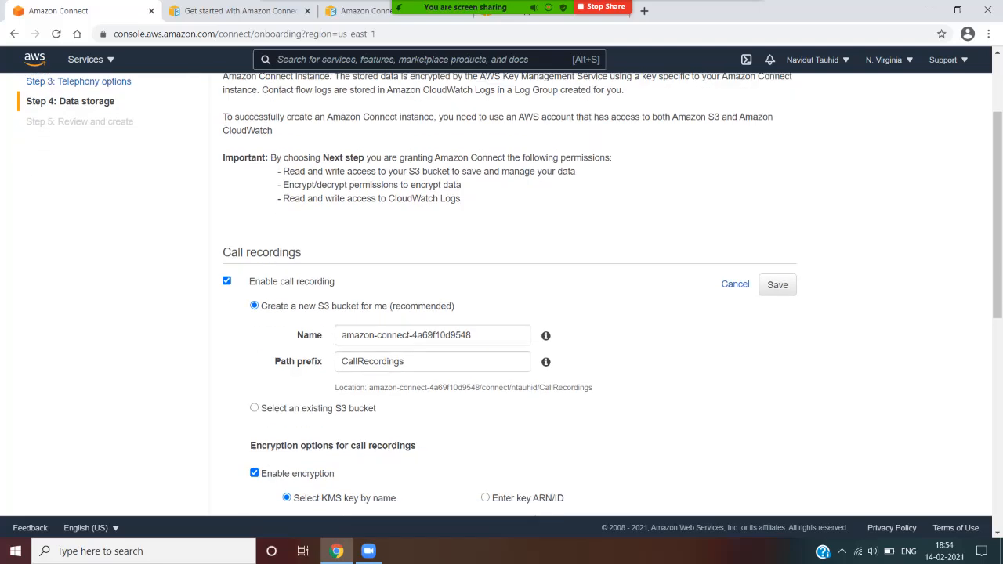
{"action": "left_click_drag", "start_coordinate": [412, 336], "coordinate": [471, 335]}
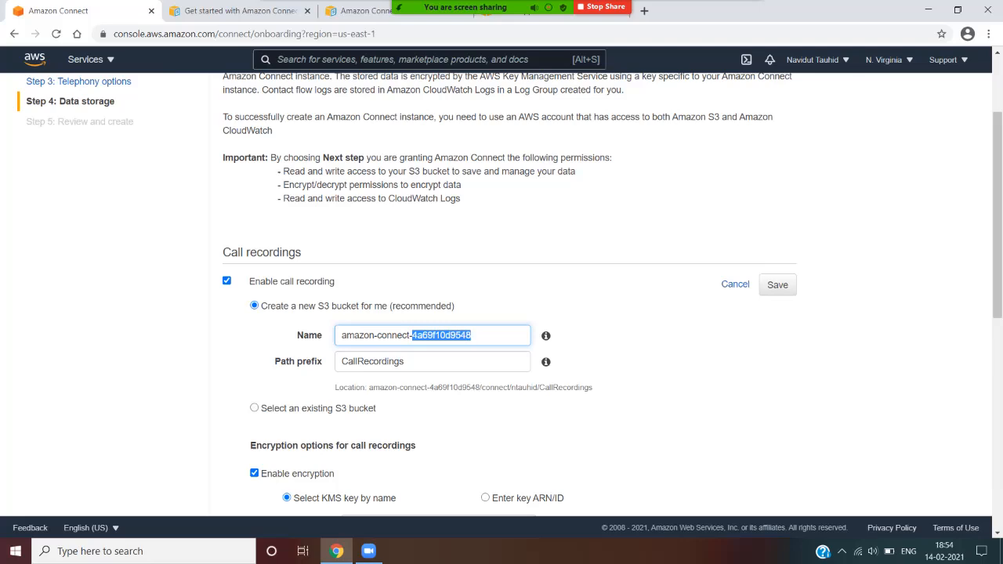
{"action": "key", "text": "BackSpace"}
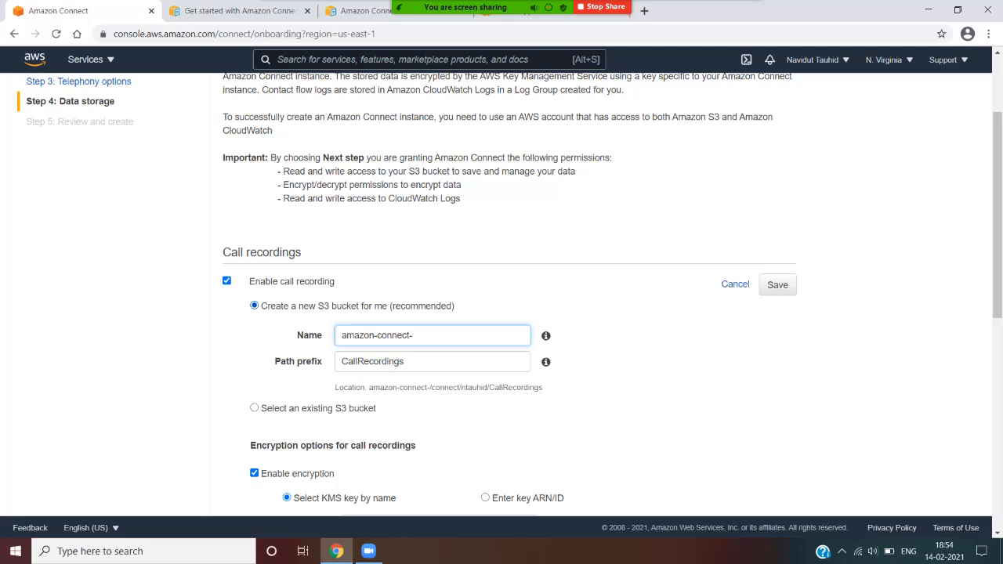
{"action": "double_click", "coordinate": [323, 306]}
{"action": "left_click", "coordinate": [423, 335]}
{"action": "type", "text": "ntauhid"}
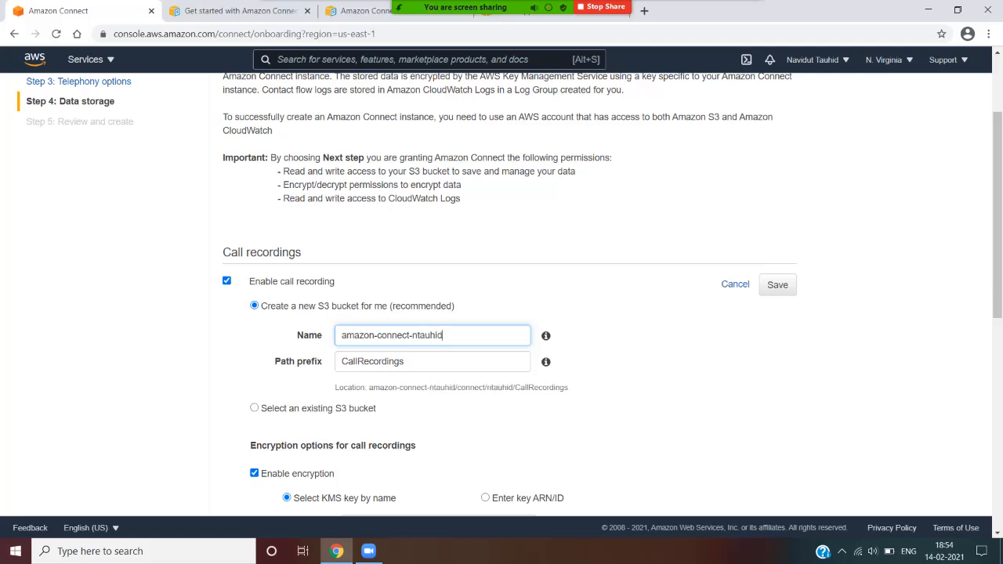
{"action": "left_click", "coordinate": [647, 373]}
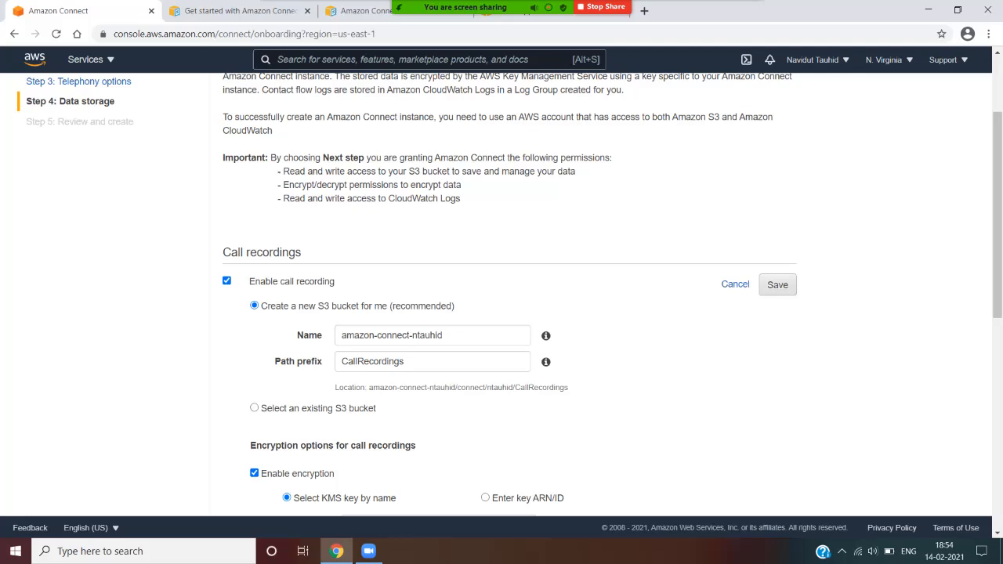
{"action": "left_click", "coordinate": [777, 285]}
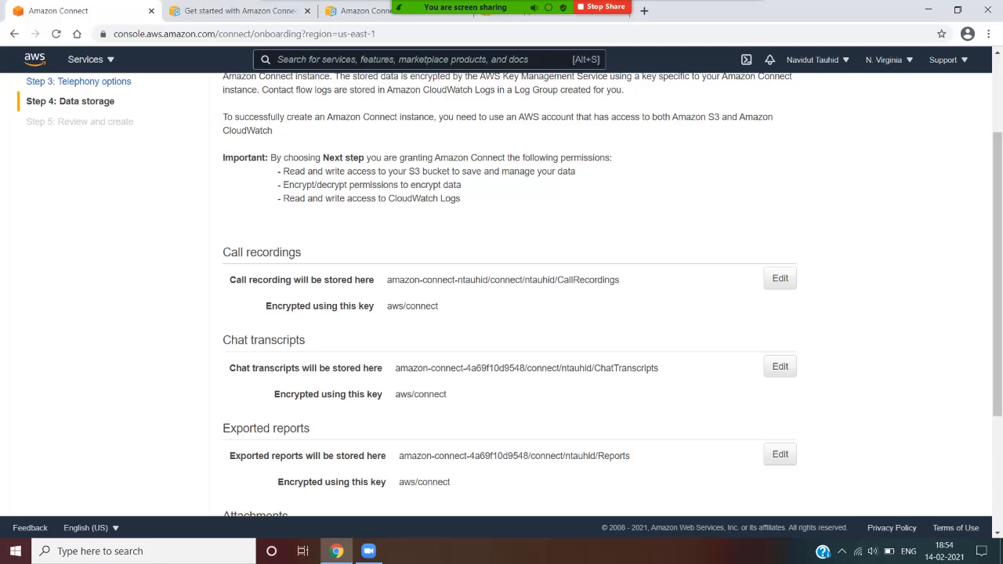
Change the chat transcripts' new S3 bucket name to "amazon-connect-" plus the instance's name and save it
{"action": "scroll", "coordinate": [509, 298], "scroll_direction": "down", "scroll_amount": 2}
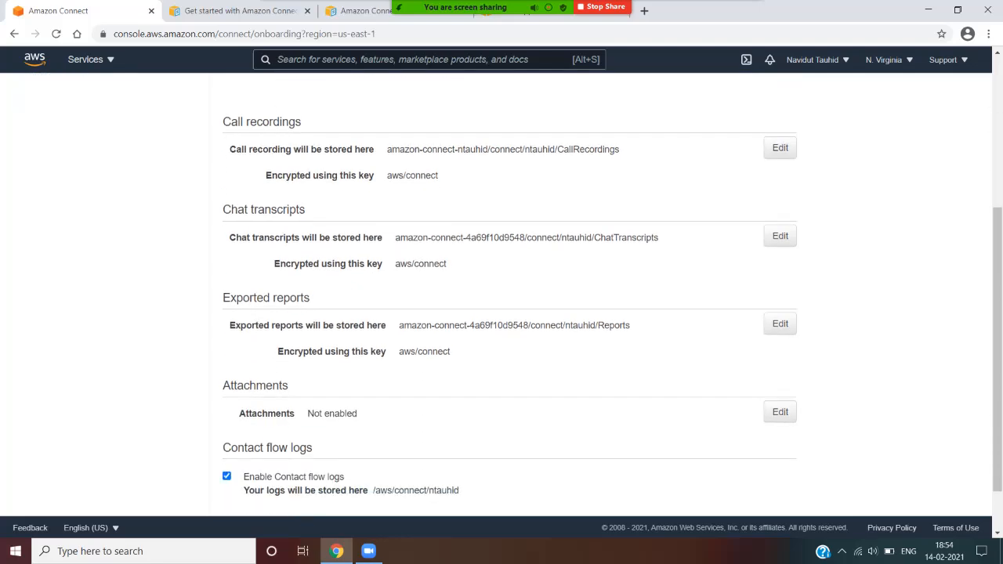
{"action": "left_click", "coordinate": [780, 236]}
{"action": "left_click", "coordinate": [486, 292]}
{"action": "left_click_drag", "start_coordinate": [473, 292], "coordinate": [412, 292]}
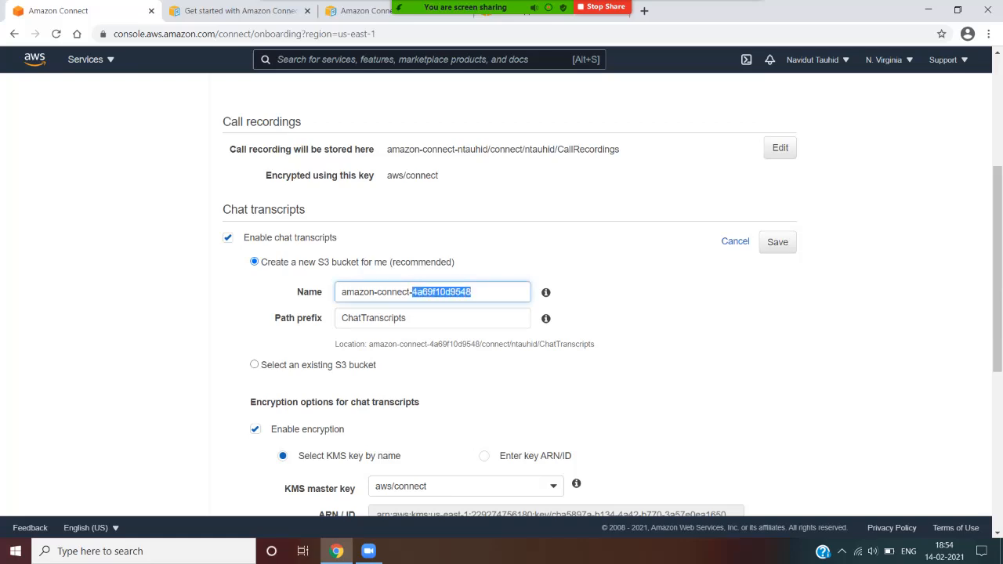
{"action": "type", "text": "ntauhid"}
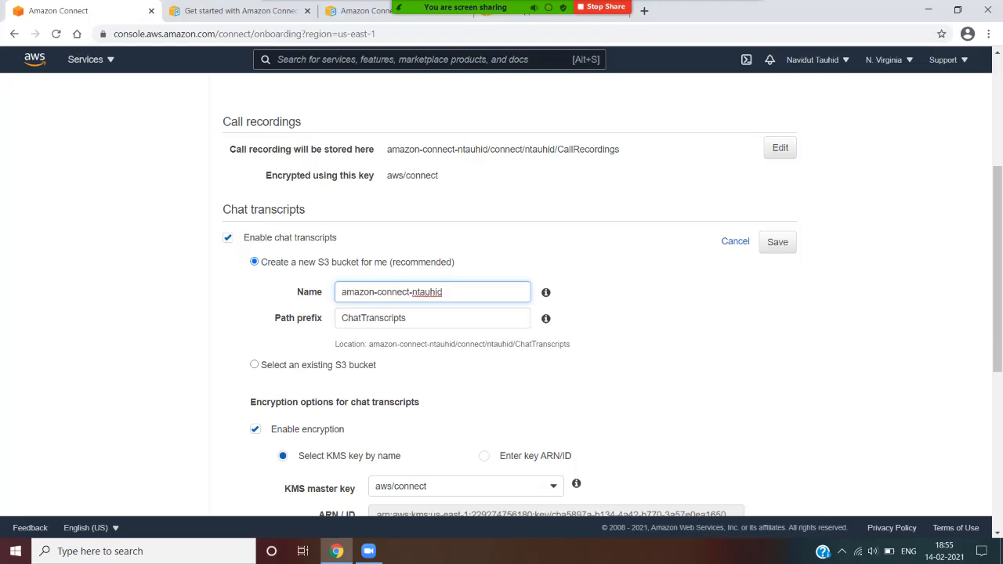
{"action": "left_click", "coordinate": [777, 241]}
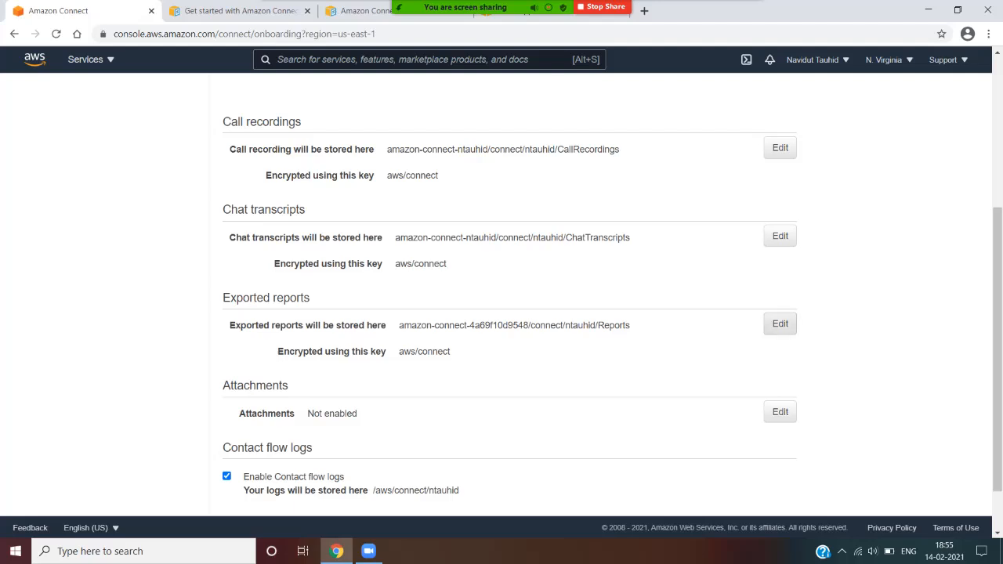
Save the exported reports' new S3 bucket name as "amazon-connect-" plus the instance's name, and continue to the final review
{"action": "left_click", "coordinate": [781, 323]}
{"action": "left_click_drag", "start_coordinate": [471, 381], "coordinate": [412, 381]}
{"action": "type", "text": "ntauhid"}
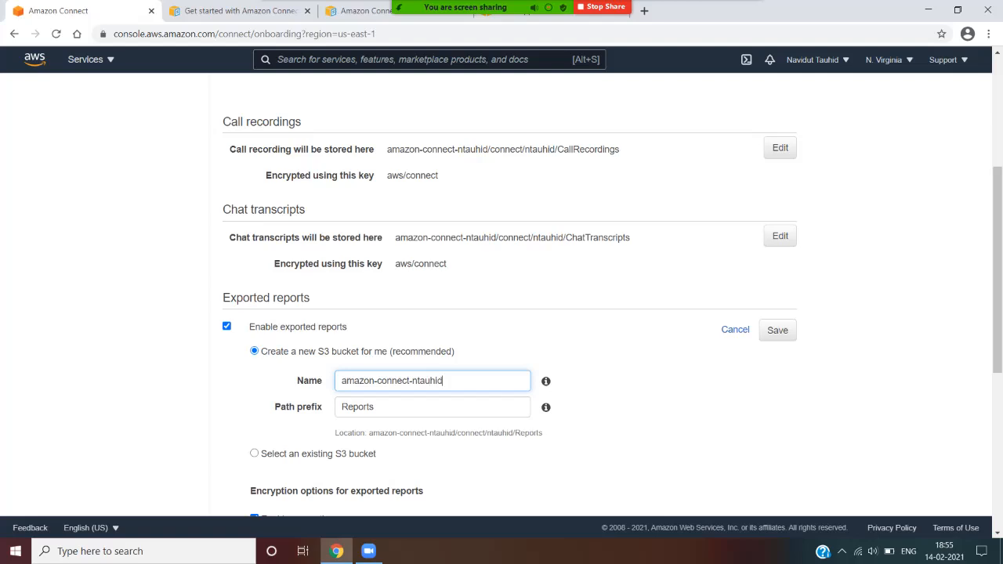
{"action": "left_click", "coordinate": [614, 400]}
{"action": "scroll", "coordinate": [614, 400], "scroll_direction": "down", "scroll_amount": 2}
{"action": "scroll", "coordinate": [614, 400], "scroll_direction": "up", "scroll_amount": 1}
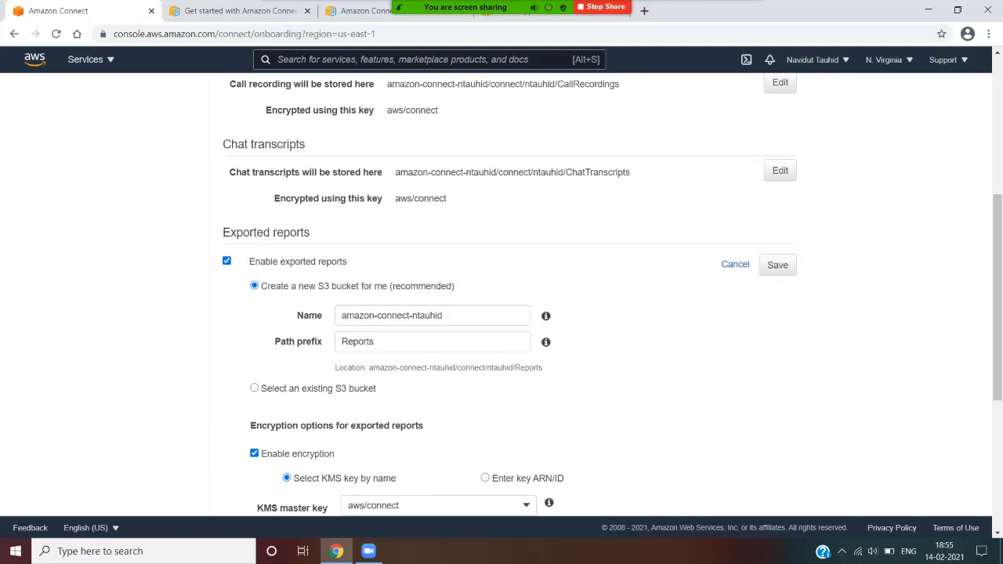
{"action": "left_click", "coordinate": [778, 265]}
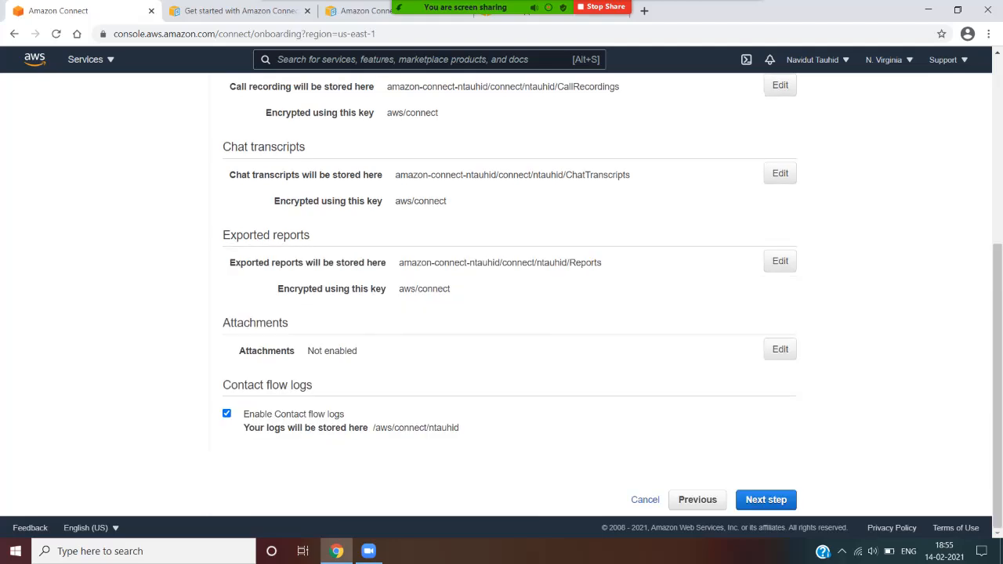
{"action": "left_click", "coordinate": [766, 499]}
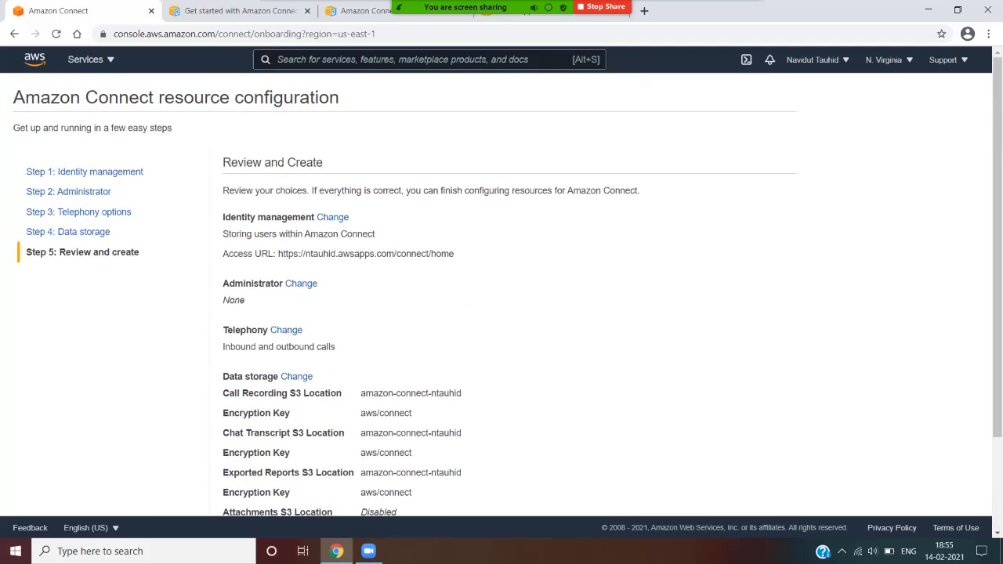
Review the access URL, administrator, telephony and data storage choices in the configuration summary
{"action": "left_click_drag", "start_coordinate": [231, 163], "coordinate": [323, 163]}
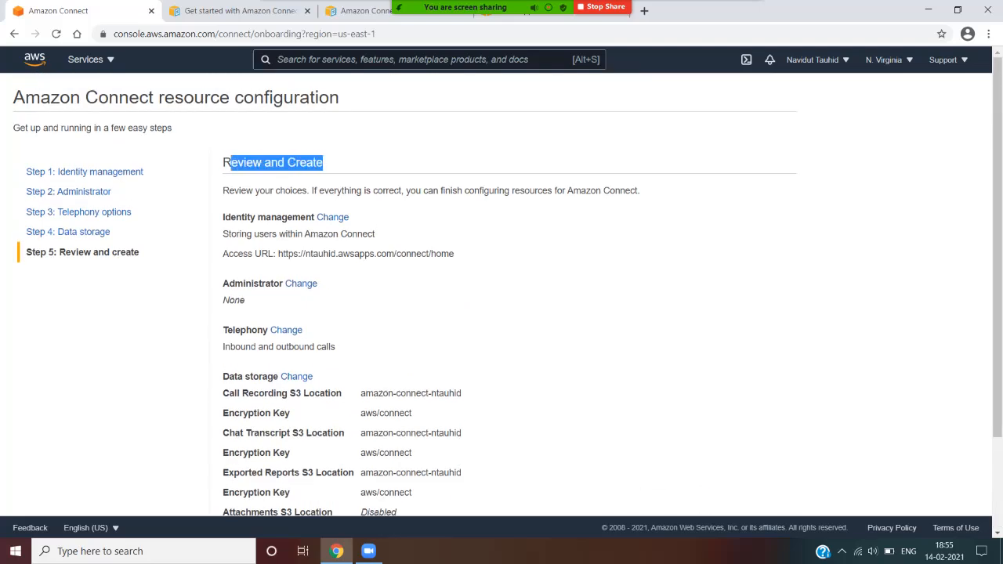
{"action": "left_click", "coordinate": [324, 163]}
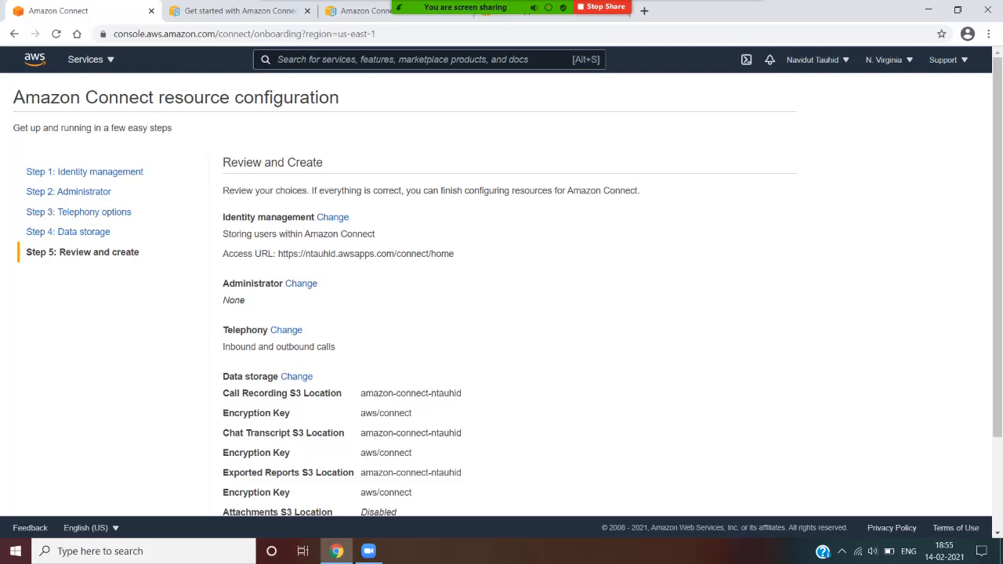
{"action": "left_click_drag", "start_coordinate": [456, 254], "coordinate": [276, 254]}
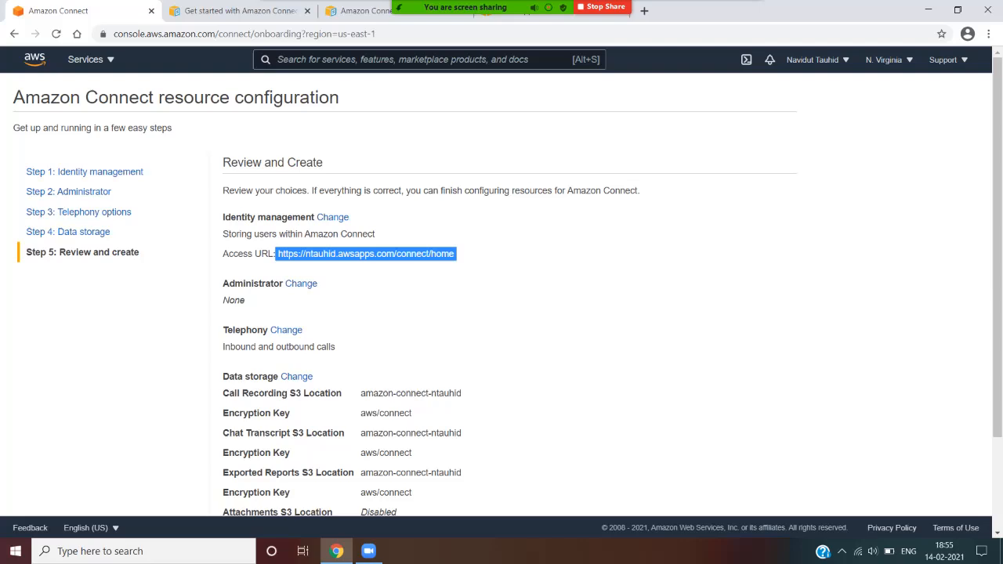
{"action": "scroll", "coordinate": [501, 294], "scroll_direction": "down", "scroll_amount": 3}
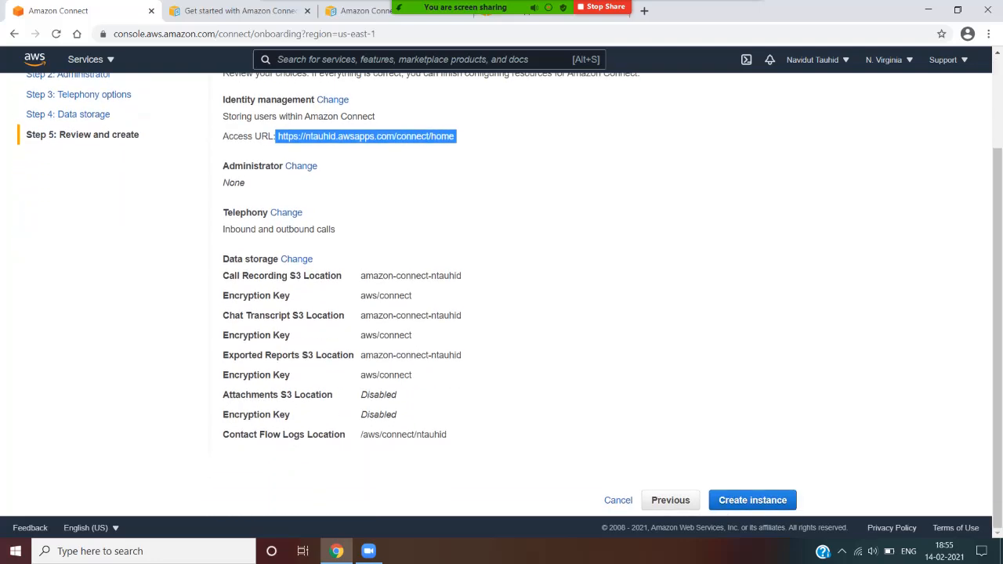
{"action": "left_click_drag", "start_coordinate": [235, 229], "coordinate": [336, 229]}
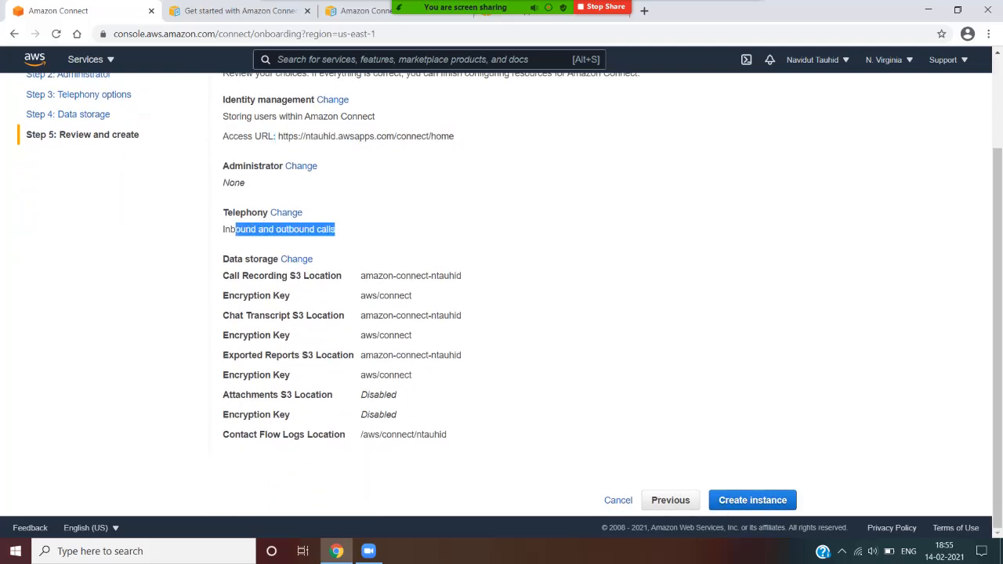
{"action": "left_click_drag", "start_coordinate": [222, 275], "coordinate": [447, 436]}
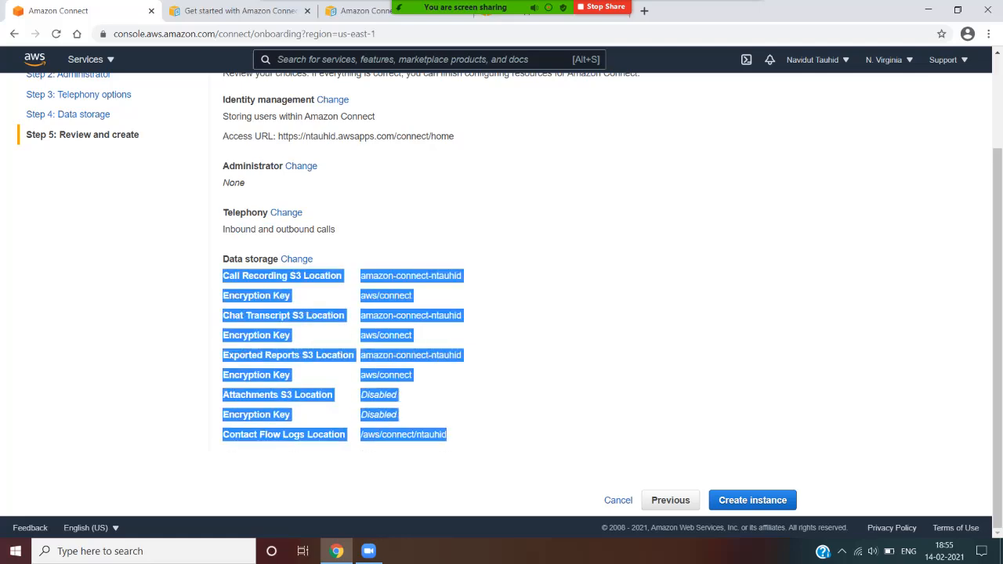
{"action": "left_click", "coordinate": [501, 423]}
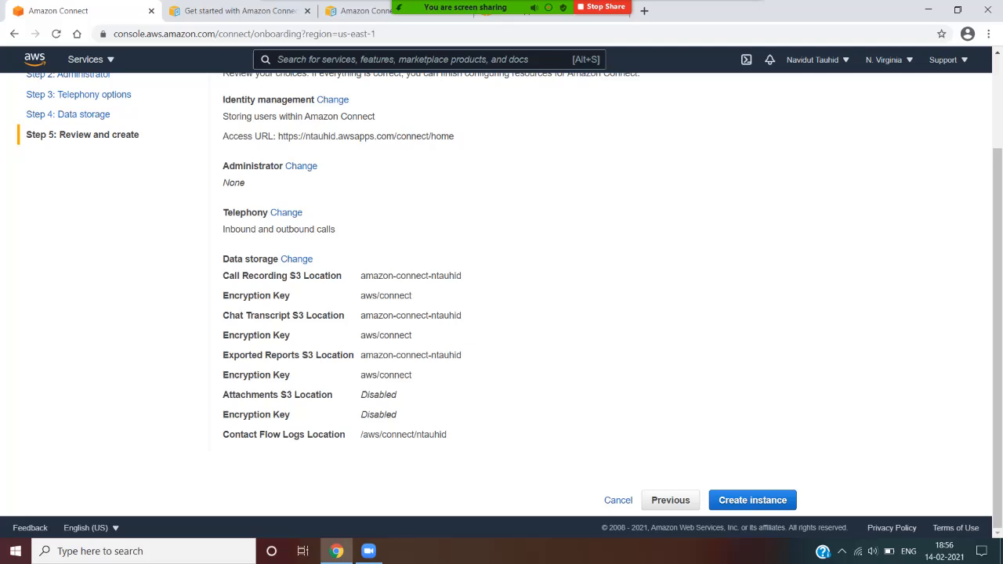
{"action": "scroll", "coordinate": [752, 500], "scroll_direction": "up", "scroll_amount": 1}
{"action": "scroll", "coordinate": [752, 500], "scroll_direction": "down", "scroll_amount": 1}
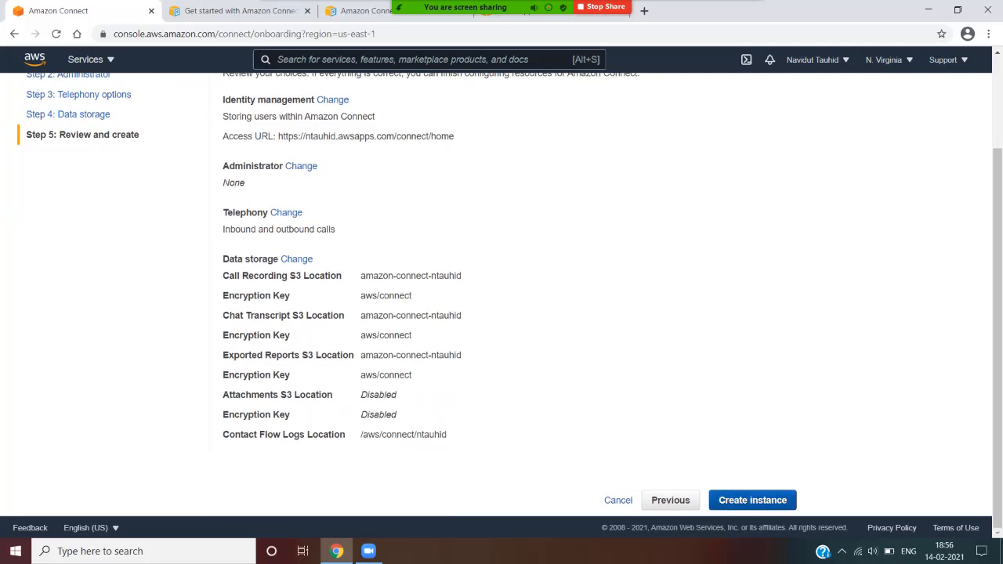
Create the Amazon Connect instance with the reviewed configuration
{"action": "left_click", "coordinate": [752, 500]}
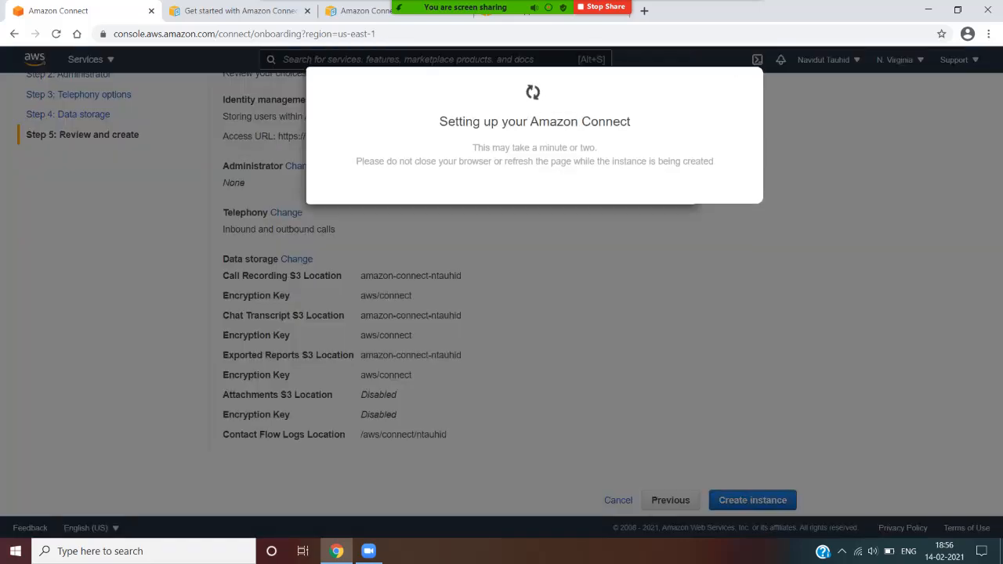
{"action": "left_click", "coordinate": [945, 551]}
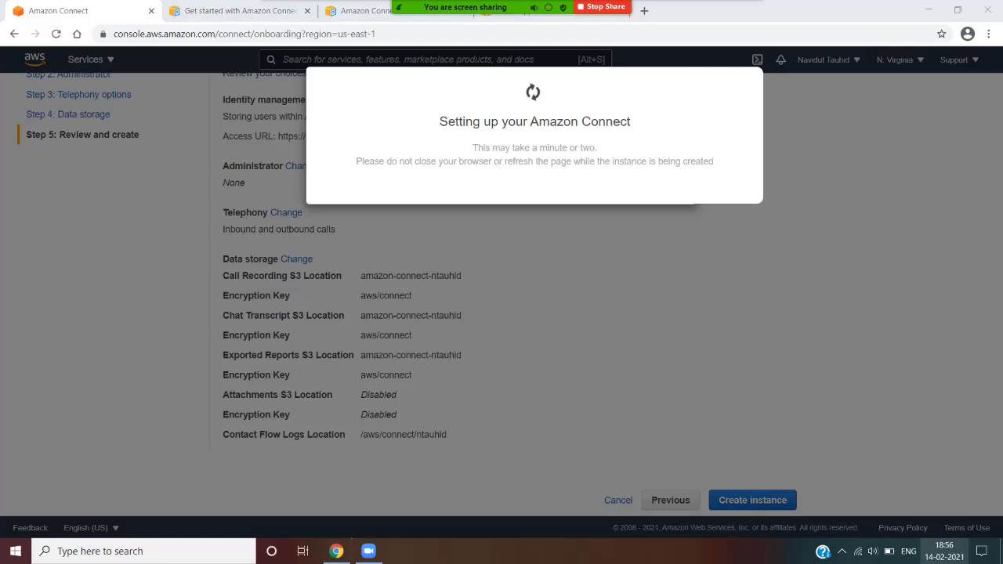
{"action": "left_click", "coordinate": [944, 550]}
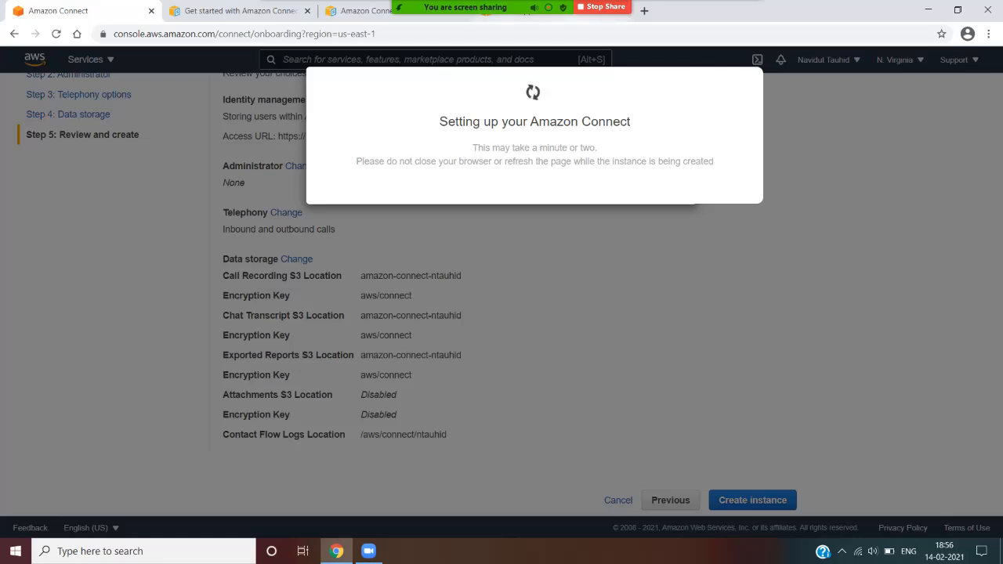
{"action": "left_click", "coordinate": [742, 17]}
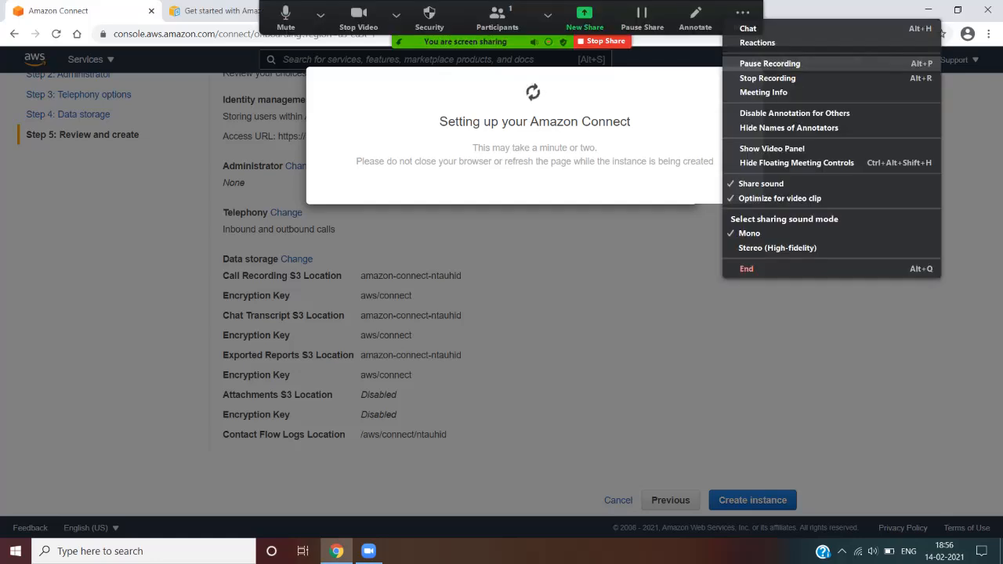
{"action": "left_click", "coordinate": [773, 79]}
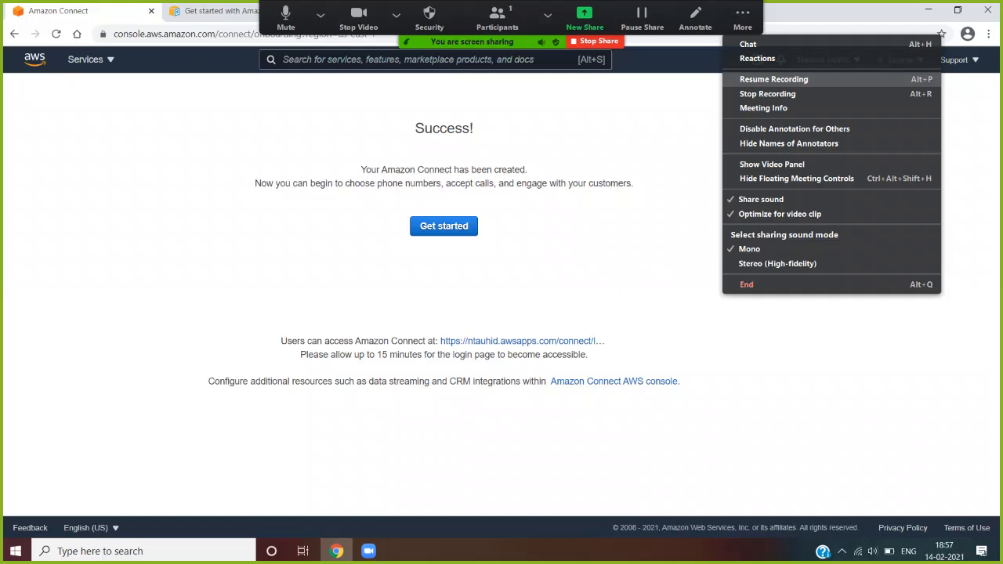
{"action": "left_click", "coordinate": [774, 79]}
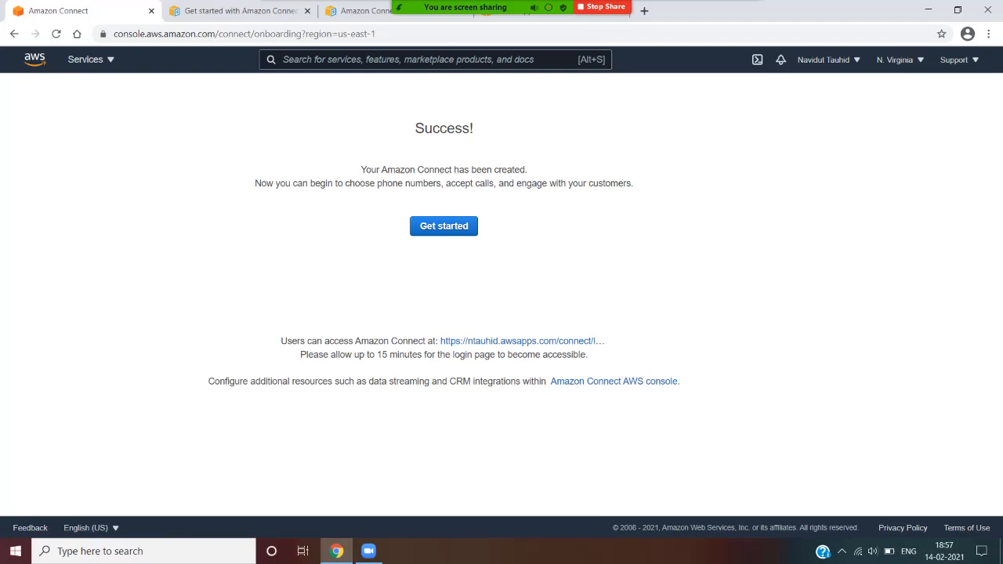
Read the note about the login page's availability and get started with the new Amazon Connect instance
{"action": "left_click_drag", "start_coordinate": [301, 354], "coordinate": [593, 371]}
{"action": "left_click", "coordinate": [593, 372]}
{"action": "left_click_drag", "start_coordinate": [588, 355], "coordinate": [474, 355]}
{"action": "left_click", "coordinate": [474, 356]}
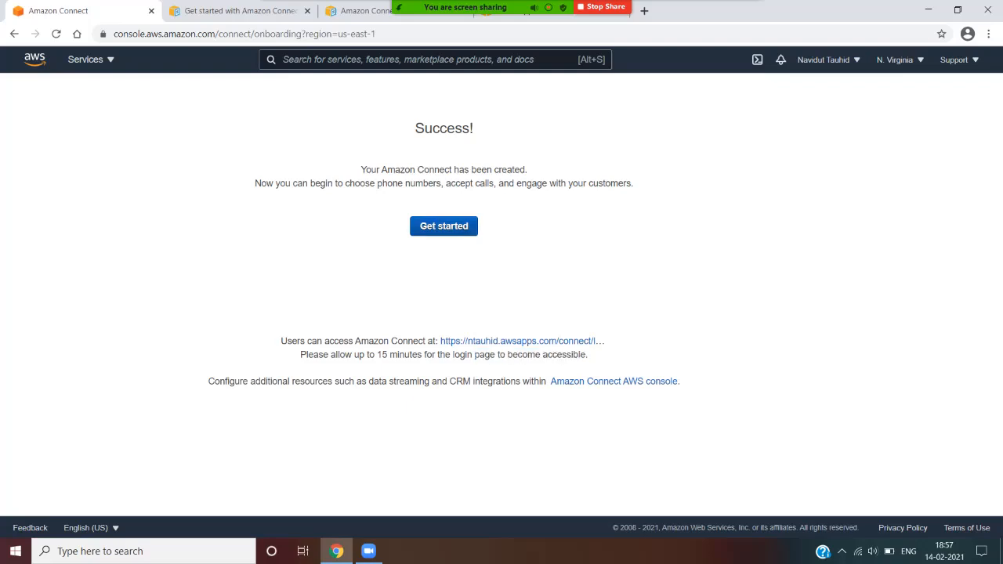
{"action": "left_click", "coordinate": [443, 226]}
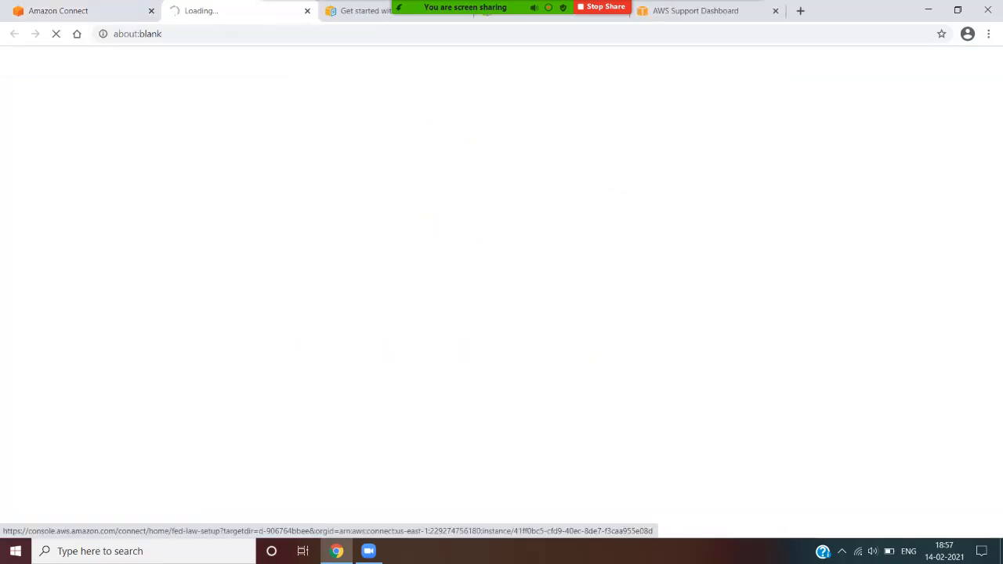